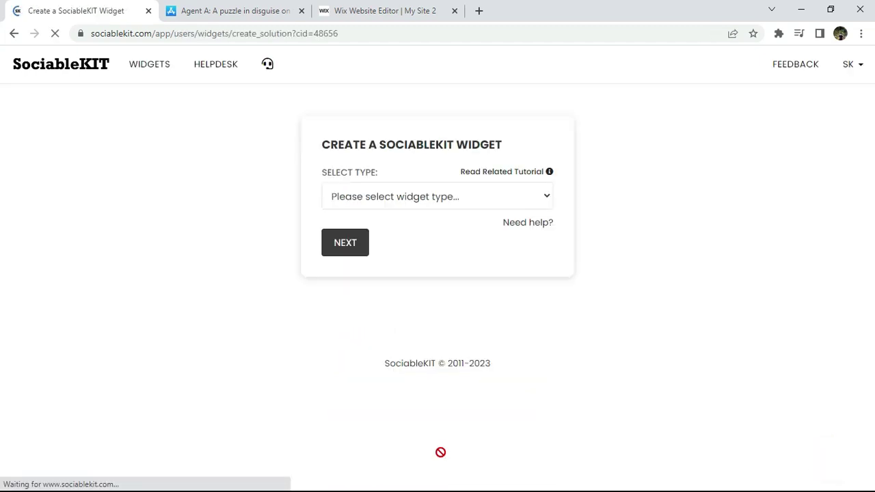
- Search the widget types for "apple app" and select Apple app store reviews
left_click(499, 196)
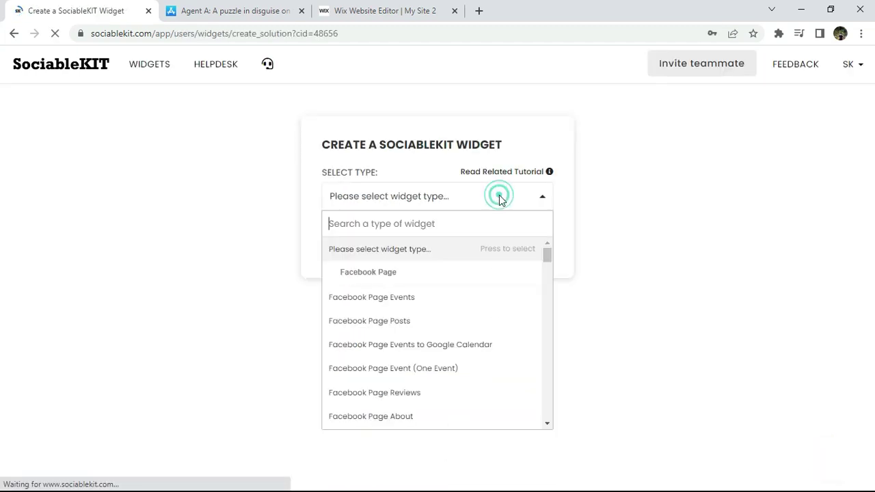
left_click(385, 223)
type("apple app")
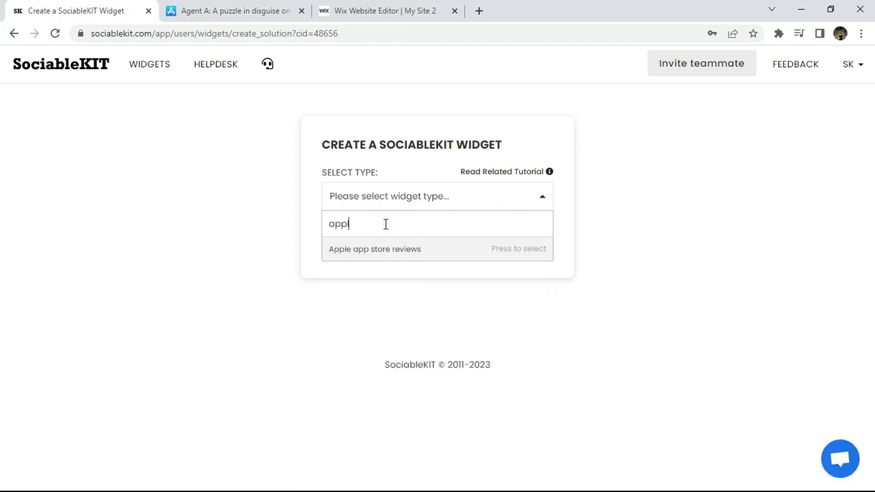
left_click(360, 248)
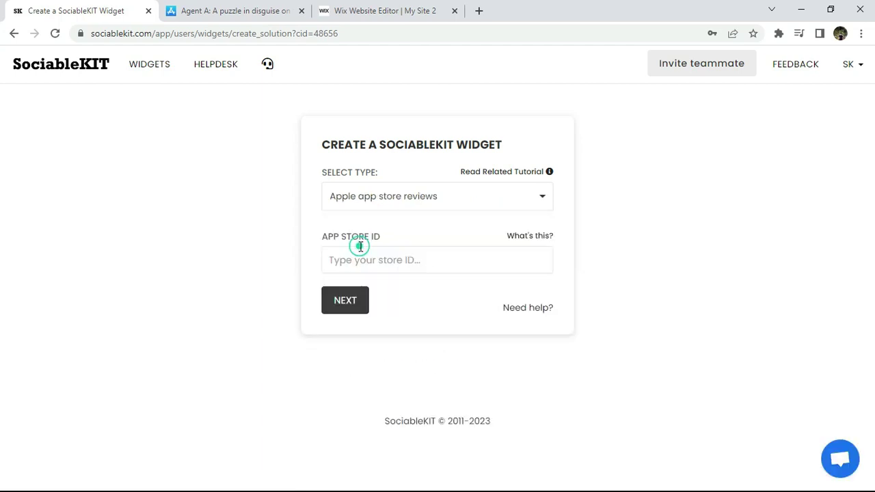
- Copy the web address of the Agent A: A puzzle in disguise page on the App Store
left_click(229, 12)
left_click(164, 33)
right_click(164, 34)
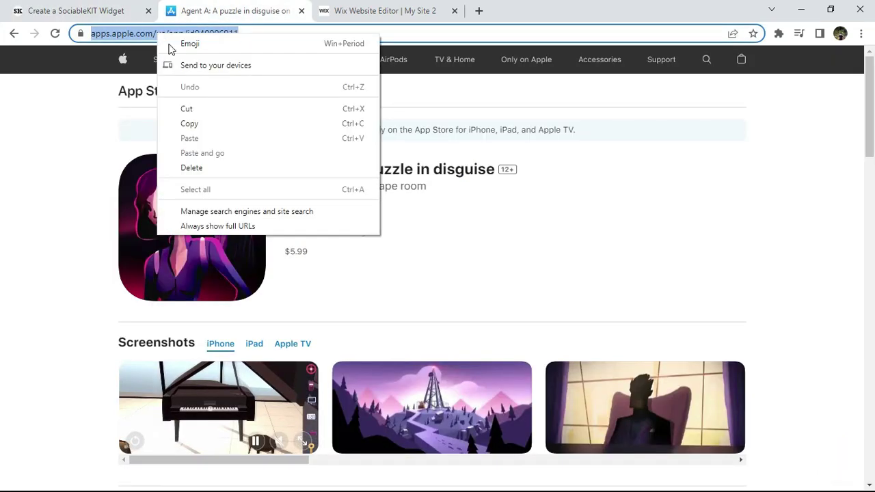
left_click(212, 127)
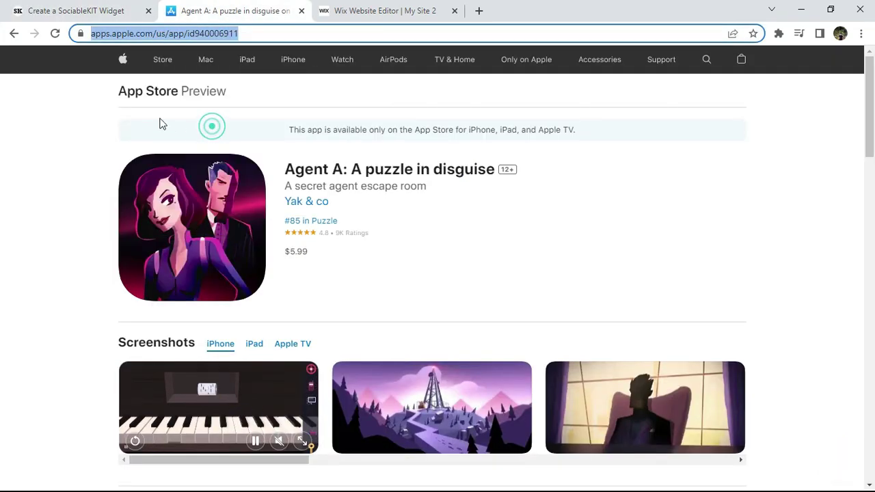
- Back in the SociableKIT widget form, paste the copied address as the App Store ID and continue to the widget customization
left_click(62, 11)
right_click(393, 271)
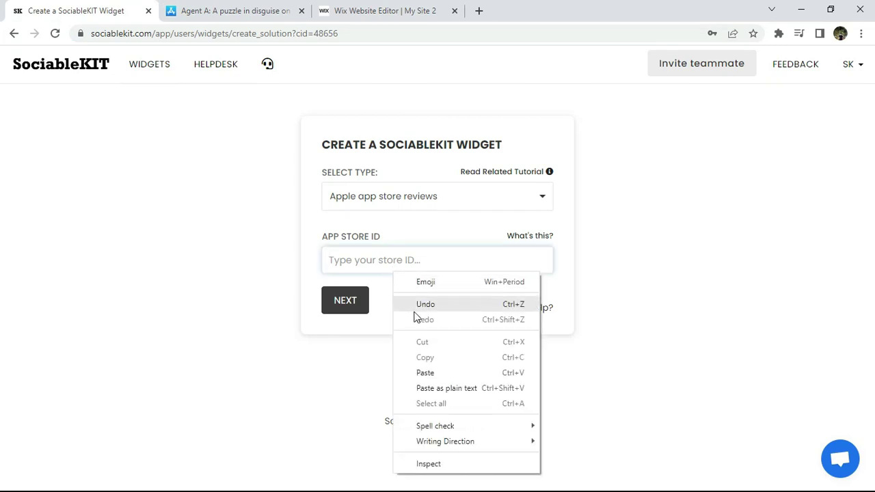
left_click(427, 372)
left_click(348, 309)
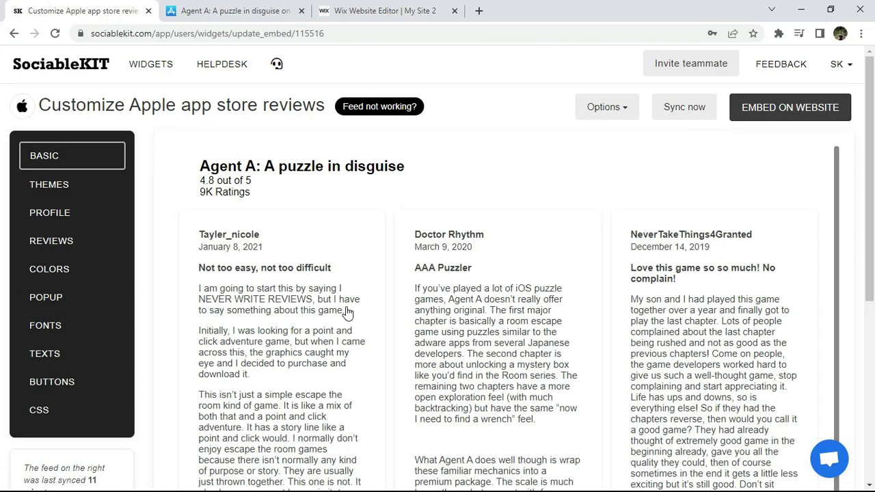
- Look through the generated review feed preview, and open the widget's basic settings
scroll(832, 177, "down", 3)
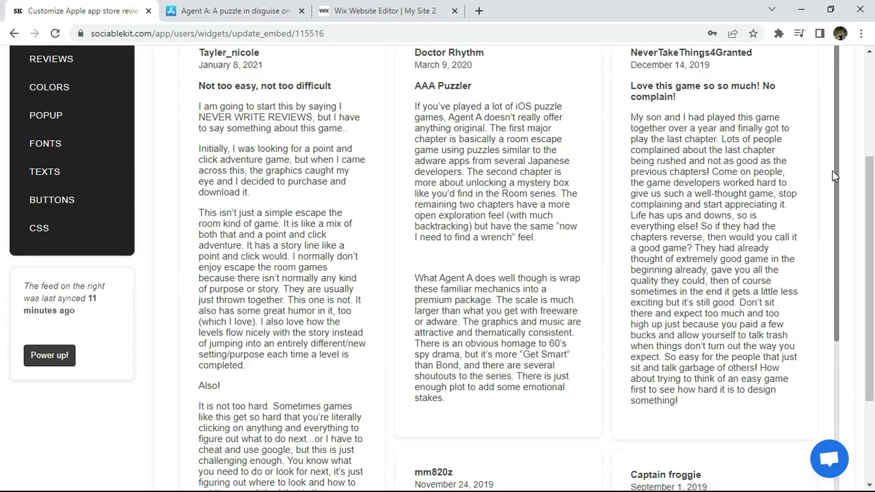
scroll(836, 178, "down", 5)
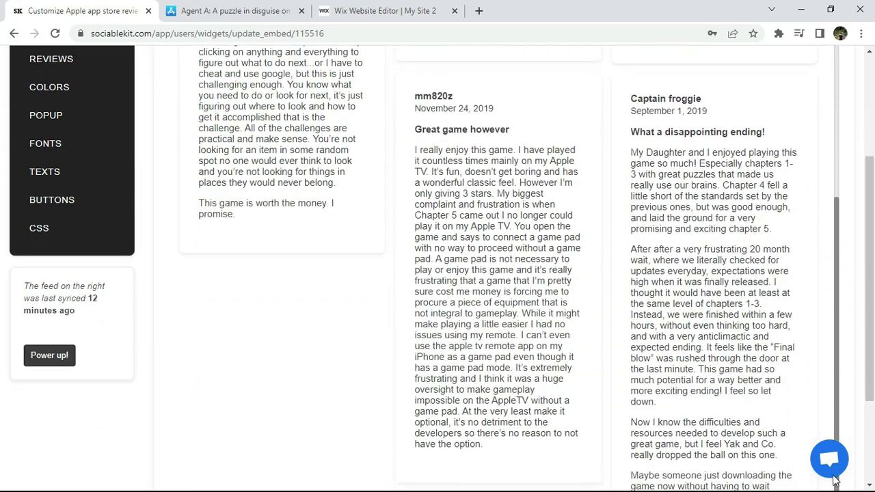
scroll(837, 358, "up", 8)
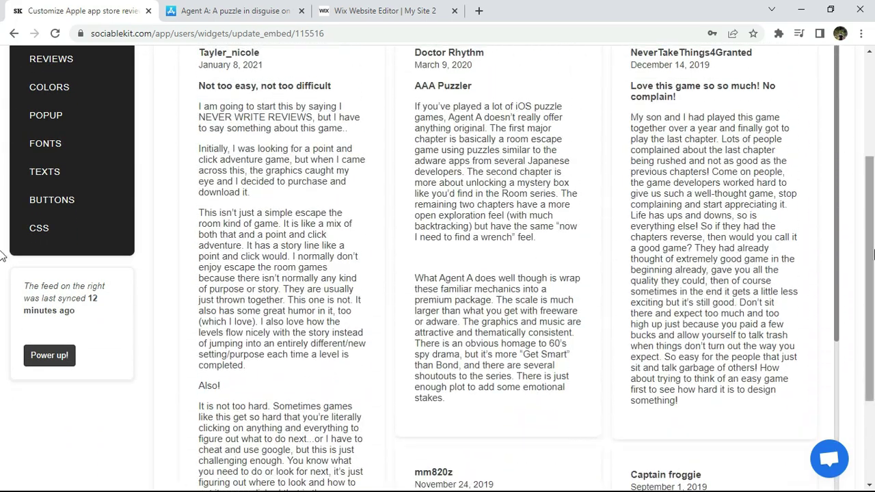
scroll(874, 176, "up", 3)
scroll(873, 176, "up", 1)
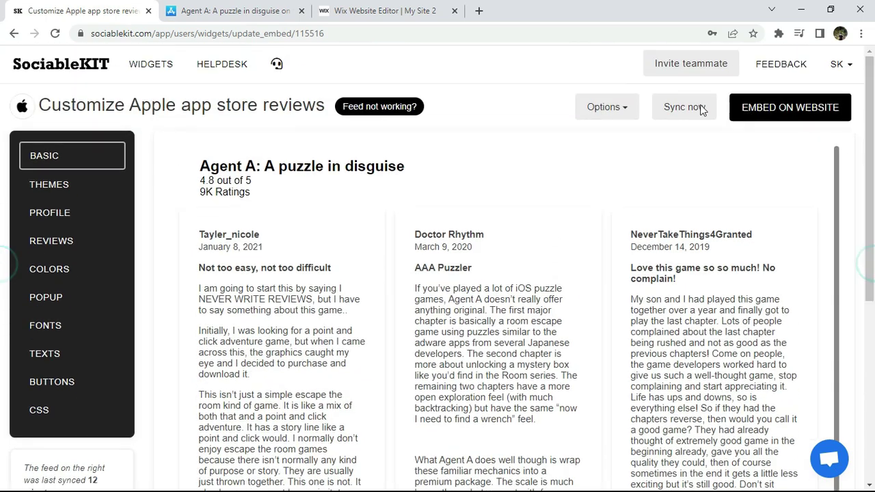
left_click(78, 160)
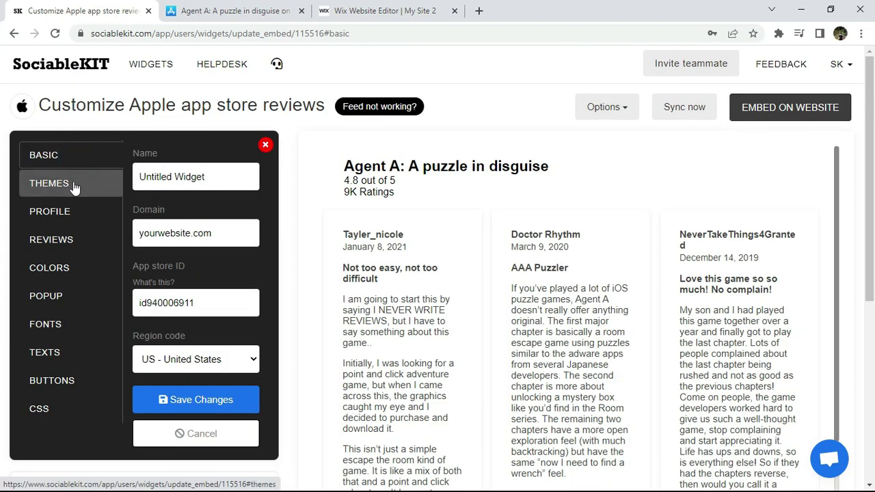
- Apply the Maayos color theme to the widget, save the change and check the preview
left_click(75, 188)
left_click(192, 177)
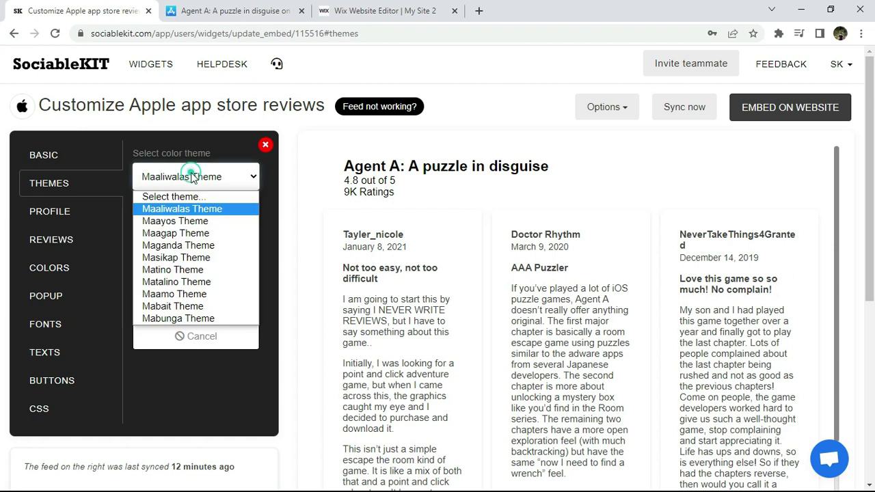
left_click(171, 220)
left_click(183, 299)
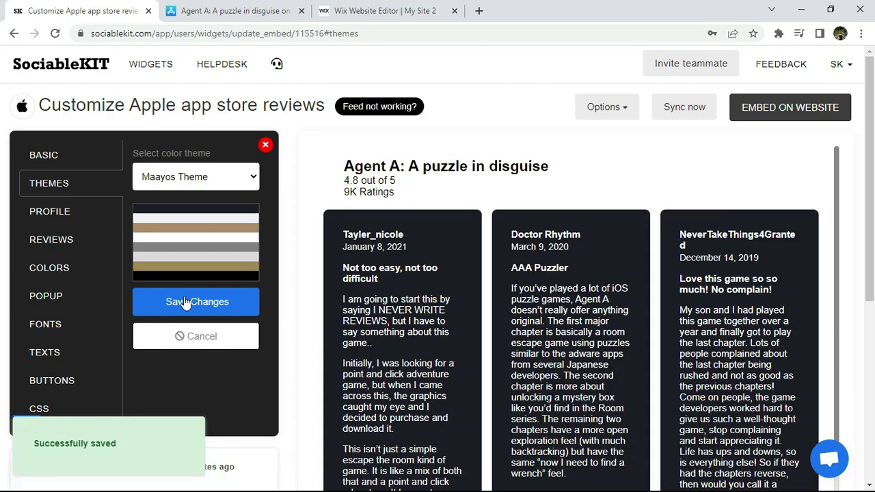
mouse_move(835, 173)
left_mouse_down()
mouse_move(840, 487)
mouse_move(848, 163)
left_mouse_up()
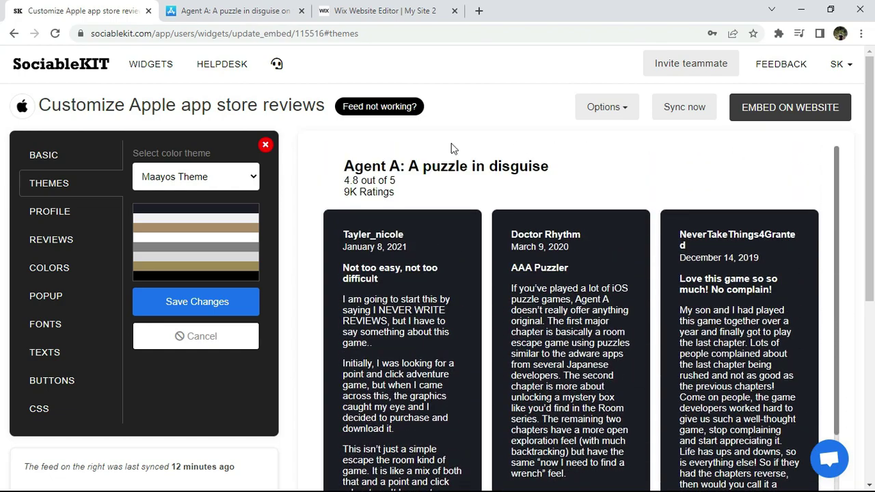
- Set the widget's color theme to Maaliwalas and save the change
left_click(171, 177)
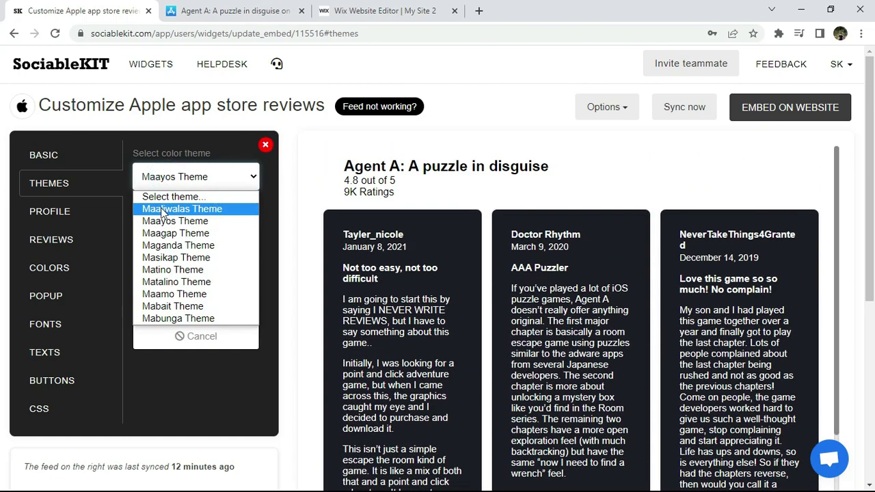
left_click(160, 207)
left_click(170, 299)
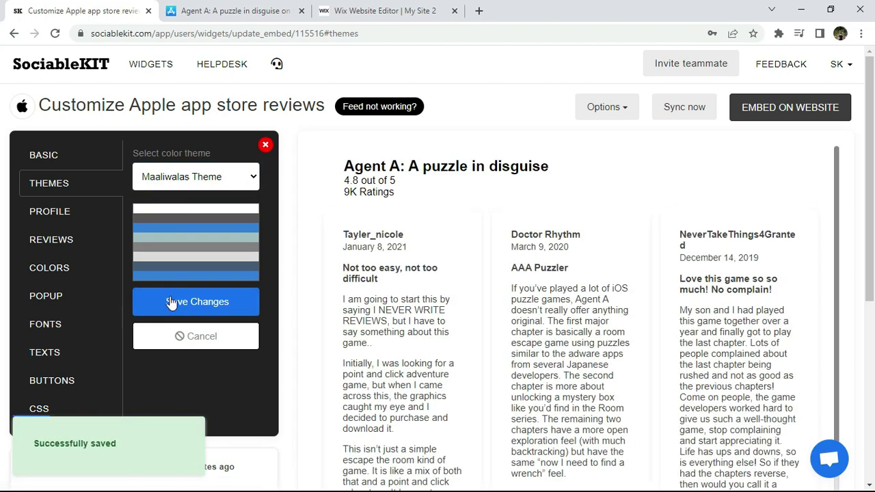
- View the profile display options, then set the reviews layout to Carousel and save it
left_click(60, 212)
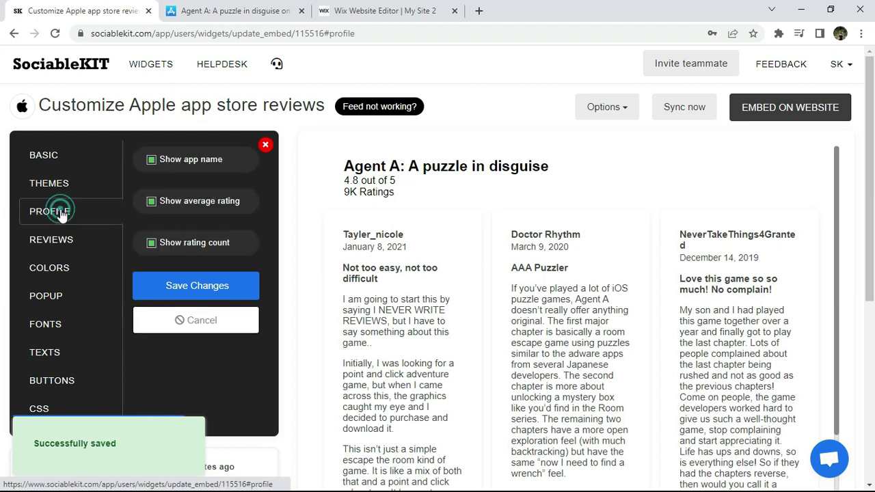
left_click(59, 245)
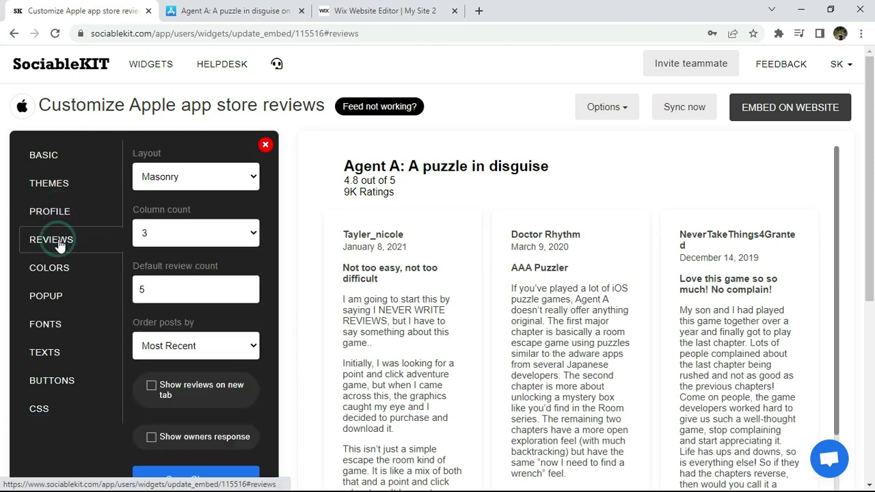
left_click(192, 179)
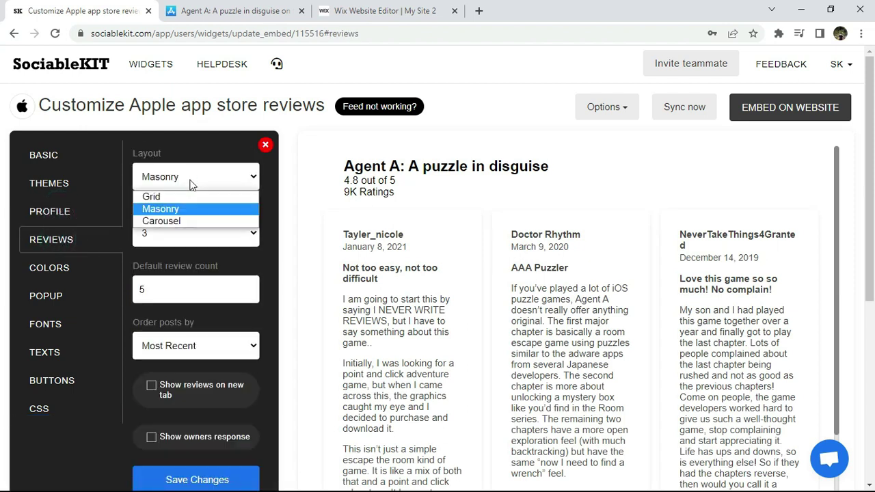
left_click(163, 221)
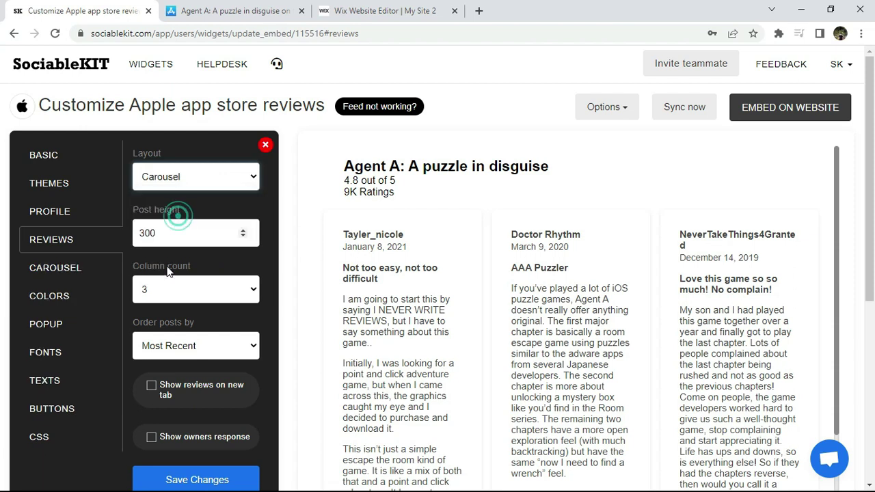
left_click(171, 474)
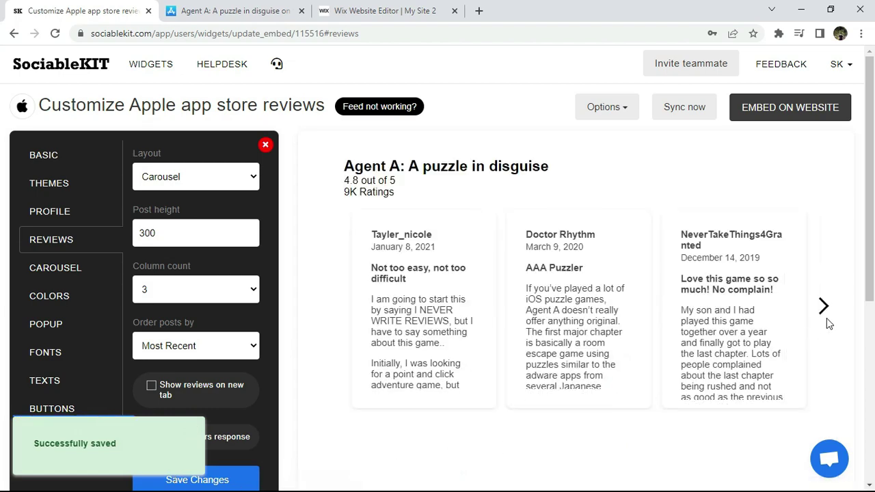
- Page forward through the reviews in the carousel preview and return to the first ones
left_click(824, 309)
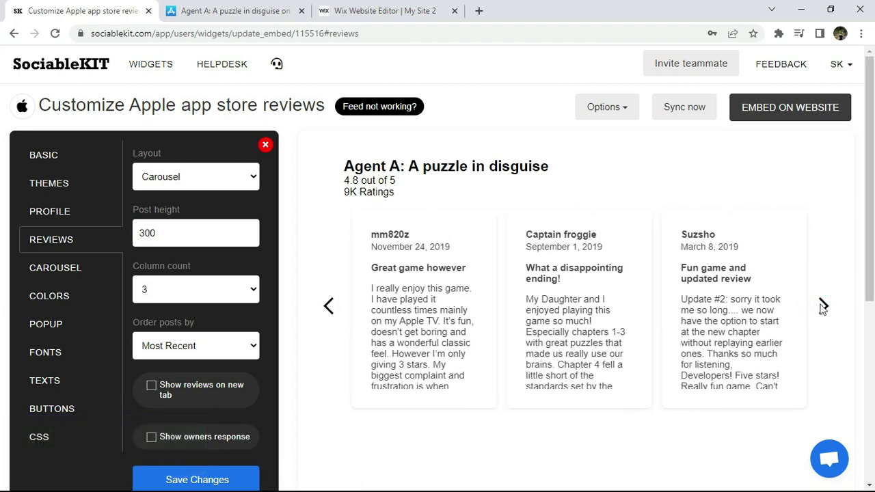
left_click(823, 308)
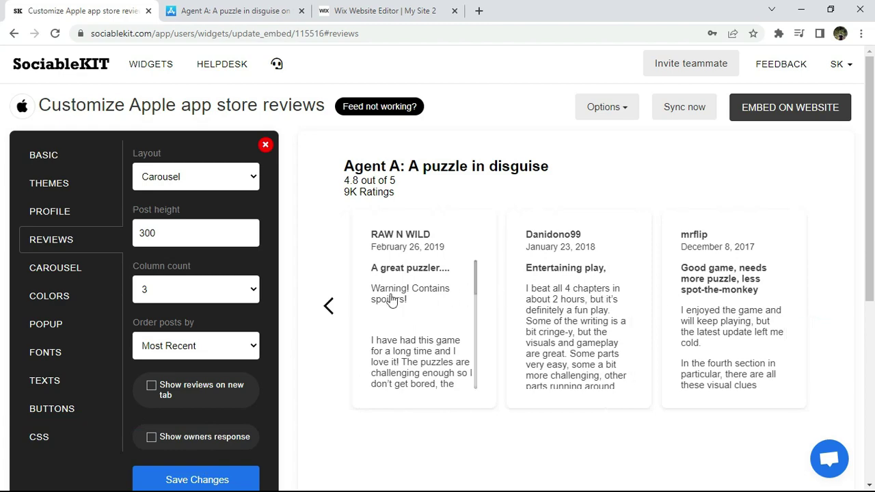
left_click(328, 306)
left_click(327, 306)
left_click(324, 306)
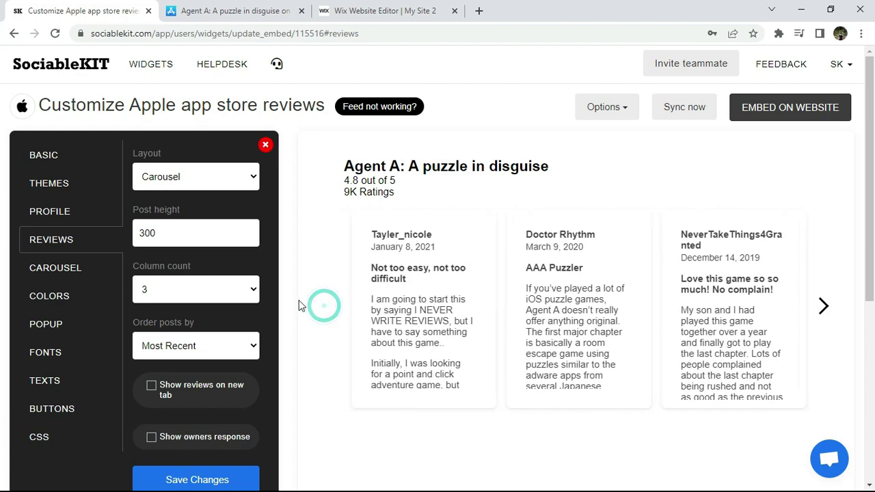
- Set the reviews layout to Masonry and save the change
left_click(192, 176)
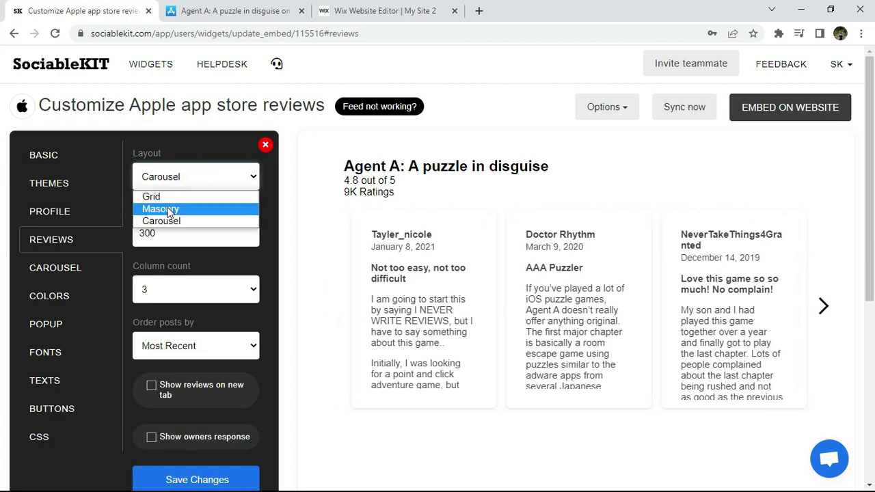
left_click(167, 207)
left_click(176, 477)
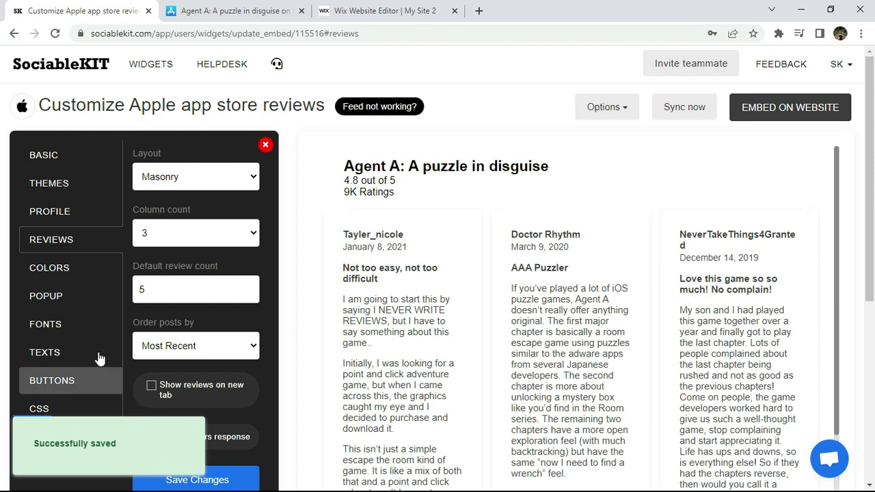
- Set the review background color to red, #ff0000, in the widget's color settings
left_click(71, 276)
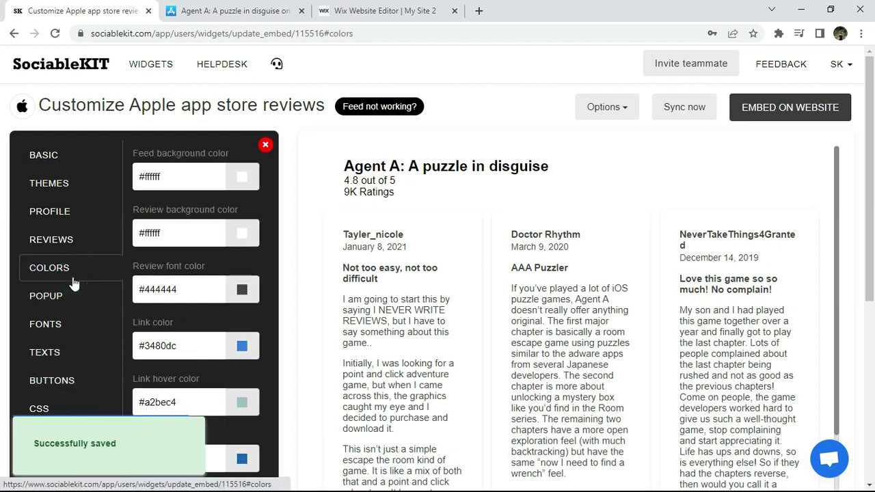
left_click(243, 238)
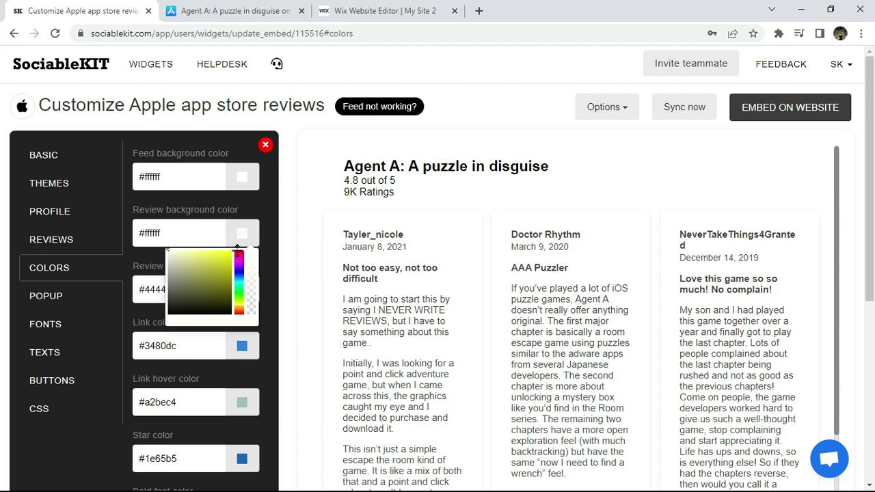
left_click(237, 253)
left_click_drag(219, 256, 236, 248)
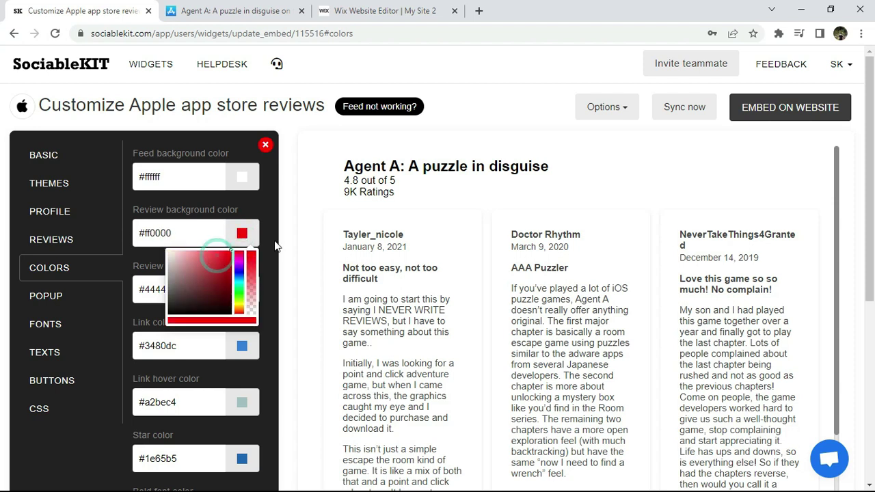
left_click(274, 240)
- Set the review font color to blue, #0000ff, and save the color changes
left_click(242, 289)
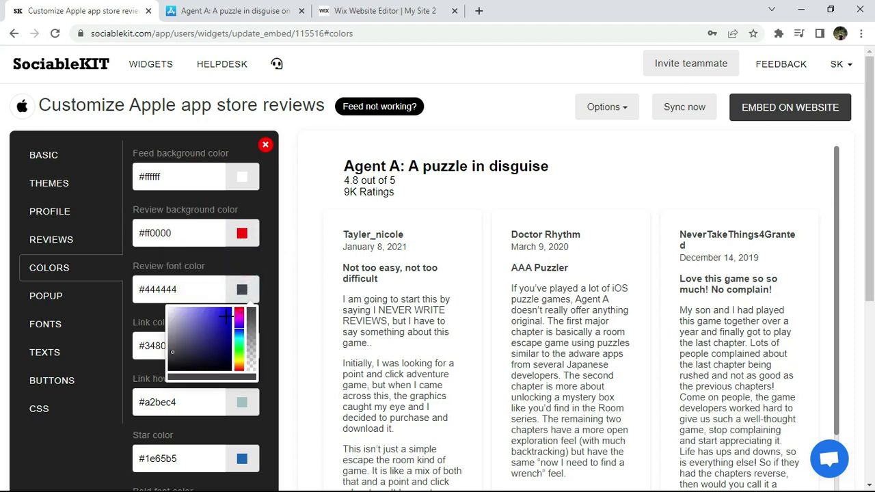
left_click(263, 285)
left_click_drag(870, 108, 873, 268)
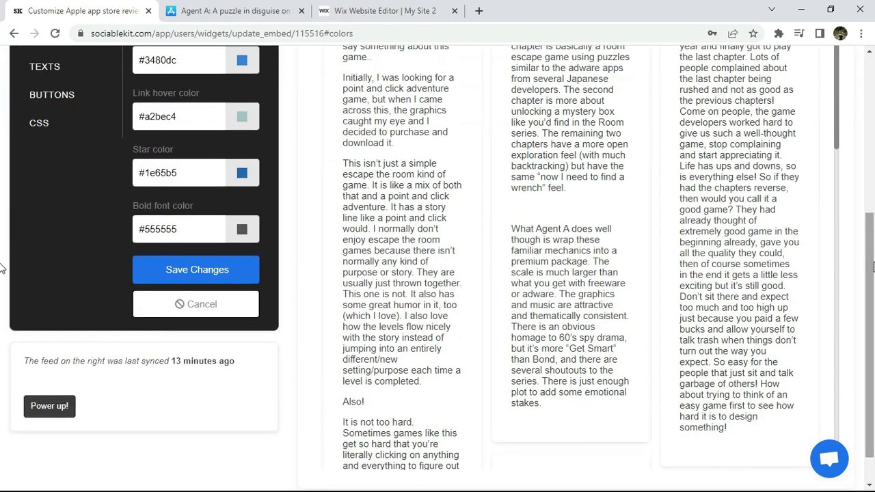
left_click(220, 272)
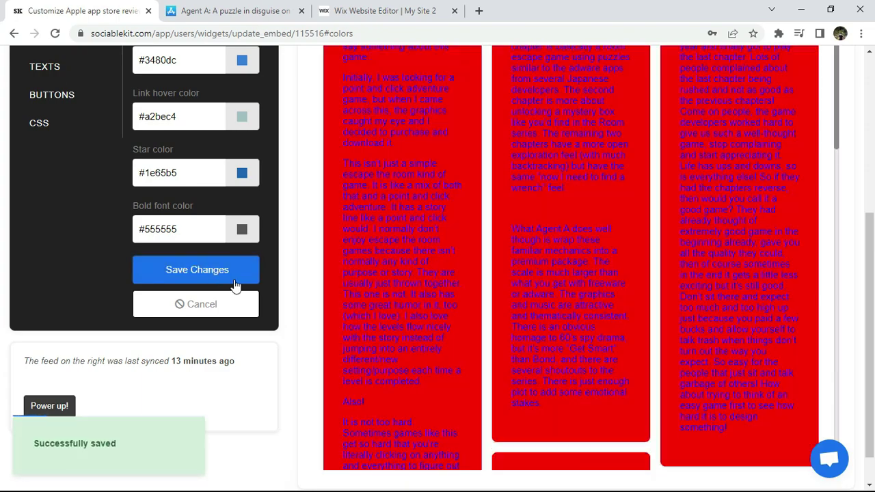
- Set the review background color to #ffffff and the review font color to #444444, and save the color changes
left_click_drag(869, 315, 822, 136)
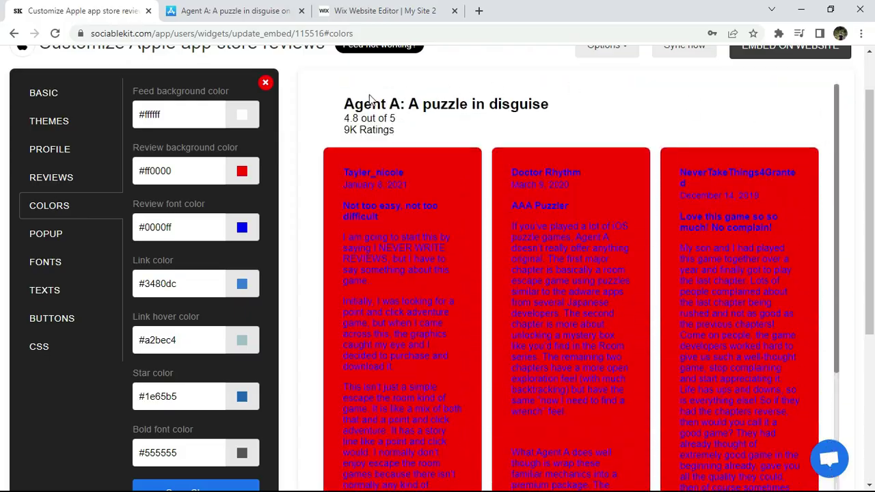
double_click(209, 172)
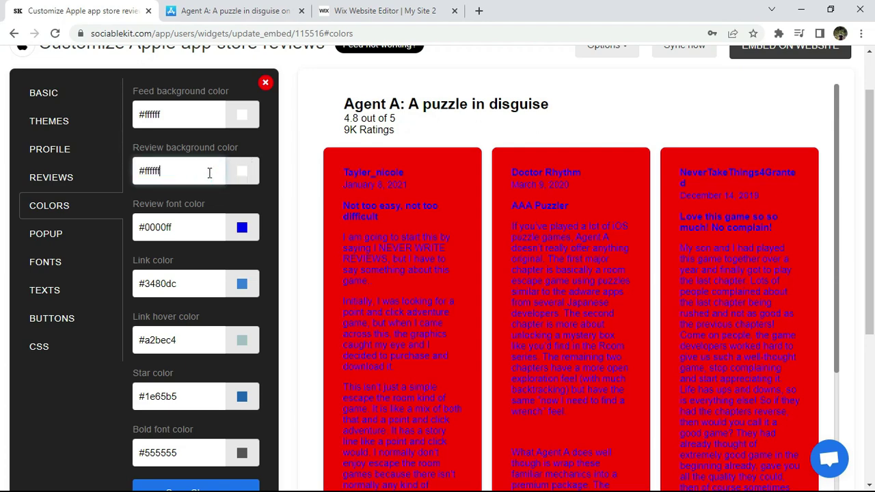
double_click(194, 227)
type("#444444")
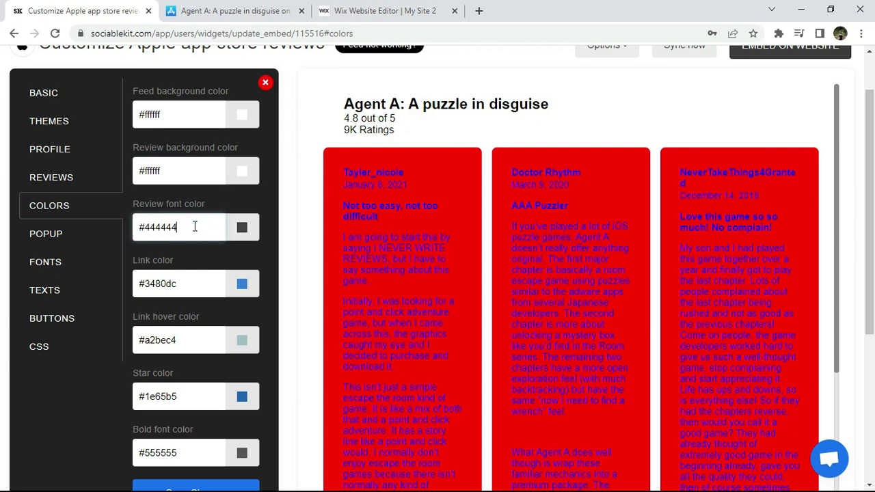
scroll(439, 241, "down", 2)
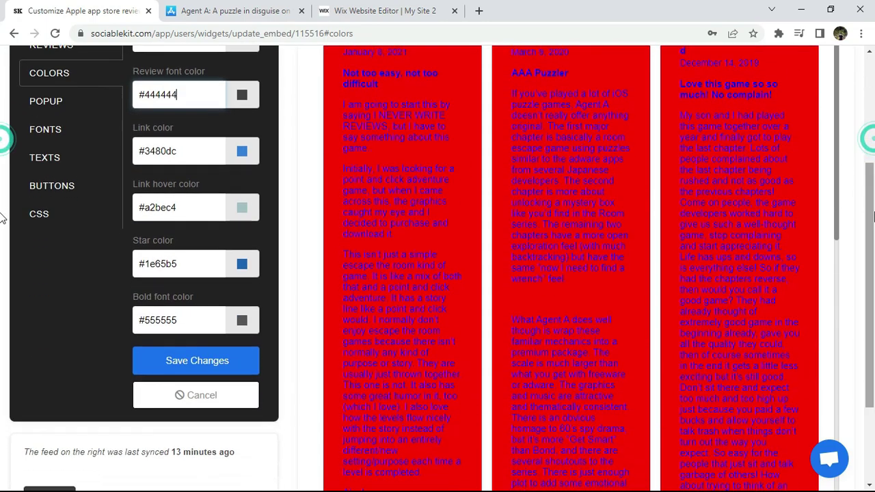
left_click(169, 359)
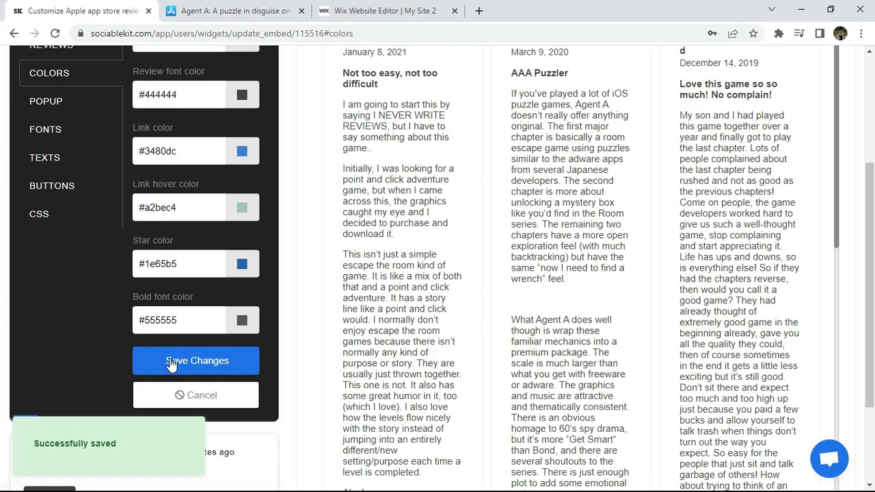
- Set the widget's font family to 'Courier New', Courier, monospace and save the change
scroll(874, 350, "up", 3)
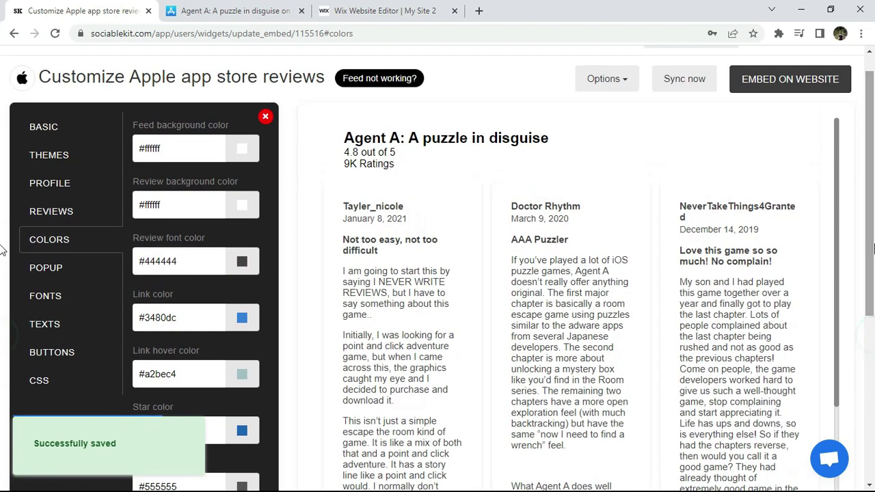
left_click(41, 265)
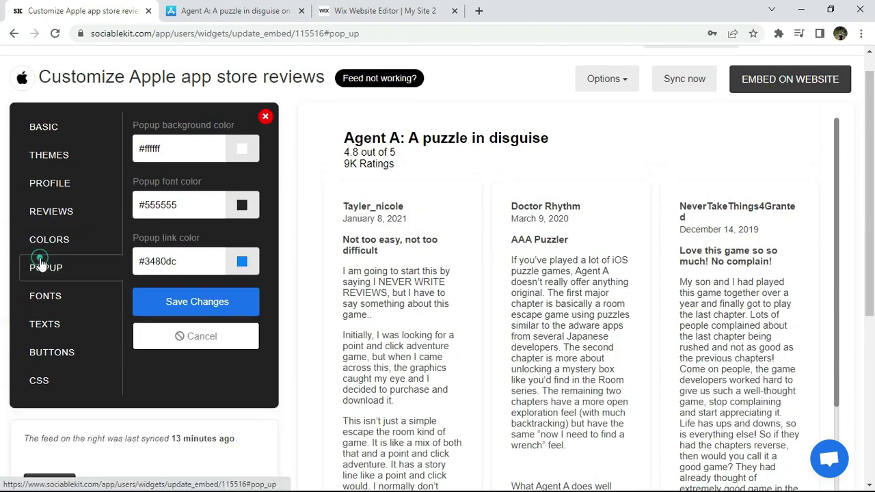
left_click(45, 295)
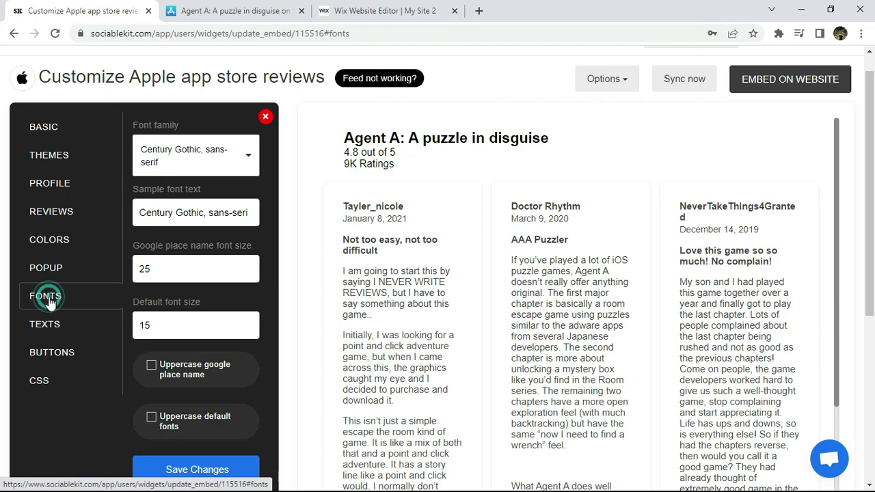
left_click(194, 164)
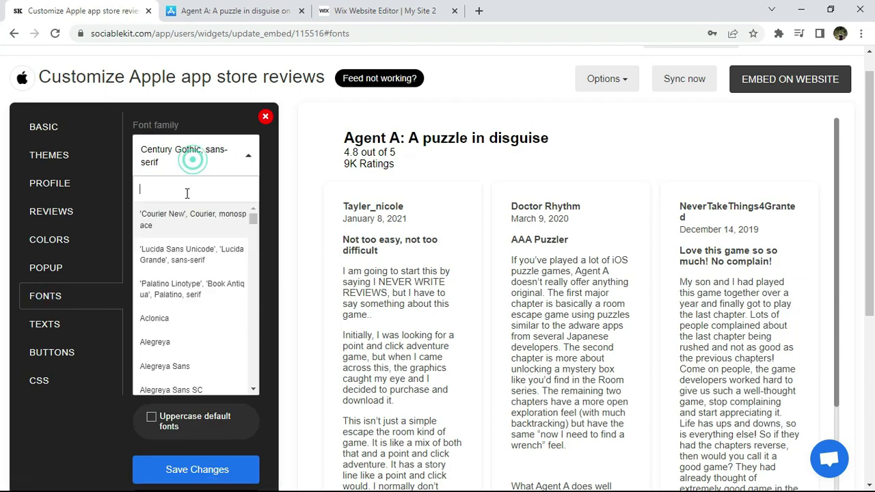
left_click(179, 219)
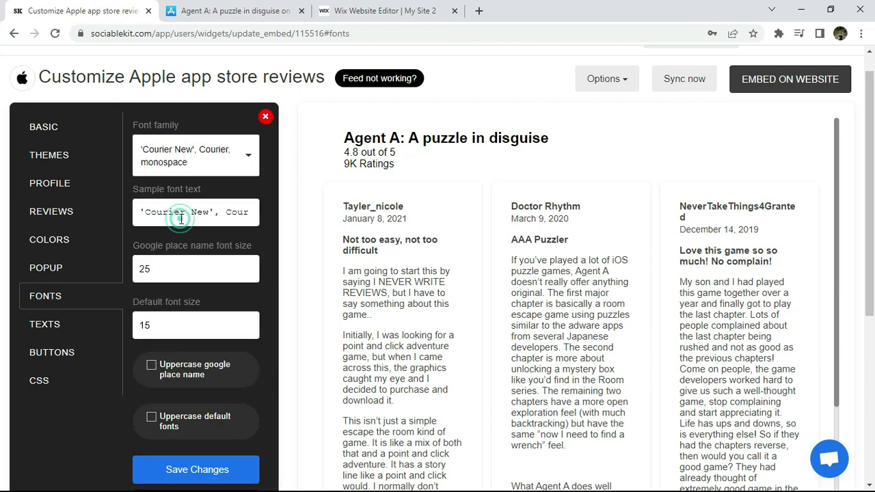
left_click(182, 465)
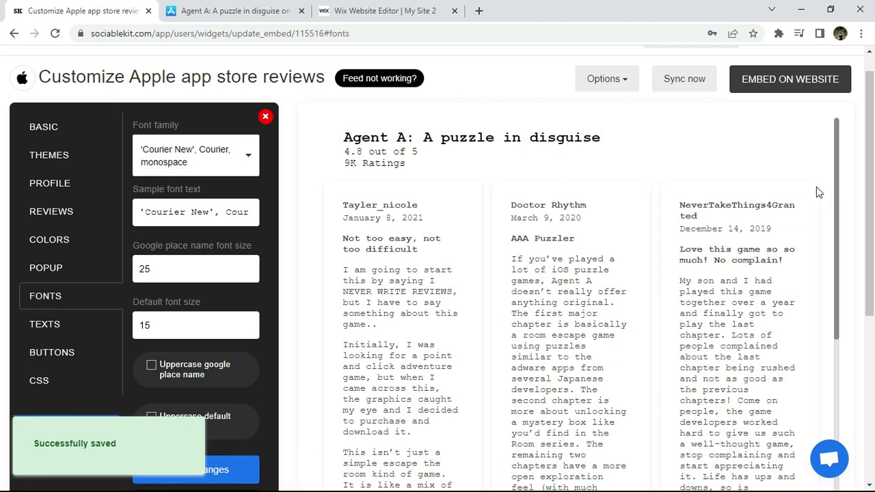
mouse_move(838, 164)
left_mouse_down()
mouse_move(830, 472)
mouse_move(842, 156)
left_mouse_up()
- Set the widget's font family back to Century Gothic, sans-serif and save the change
left_click(190, 162)
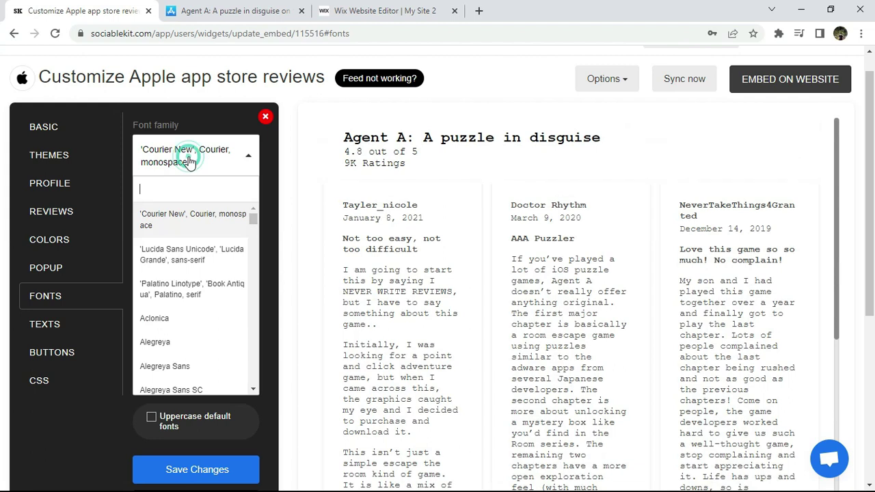
type("ce")
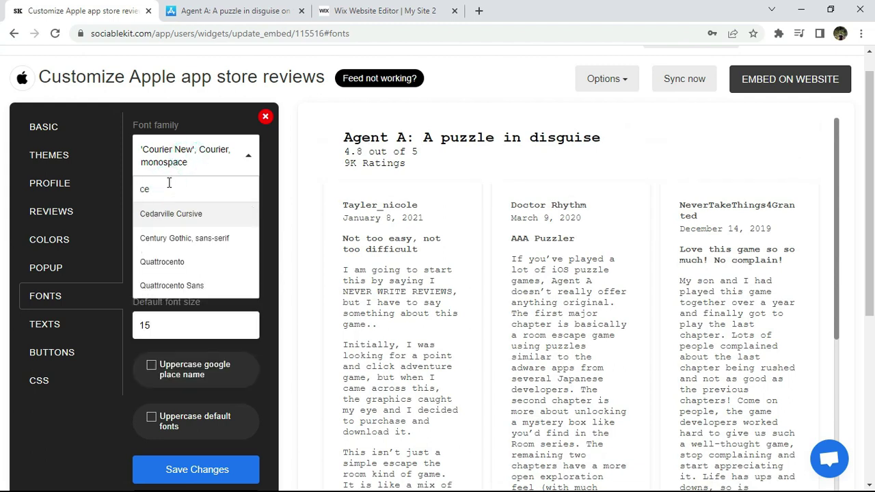
left_click(171, 238)
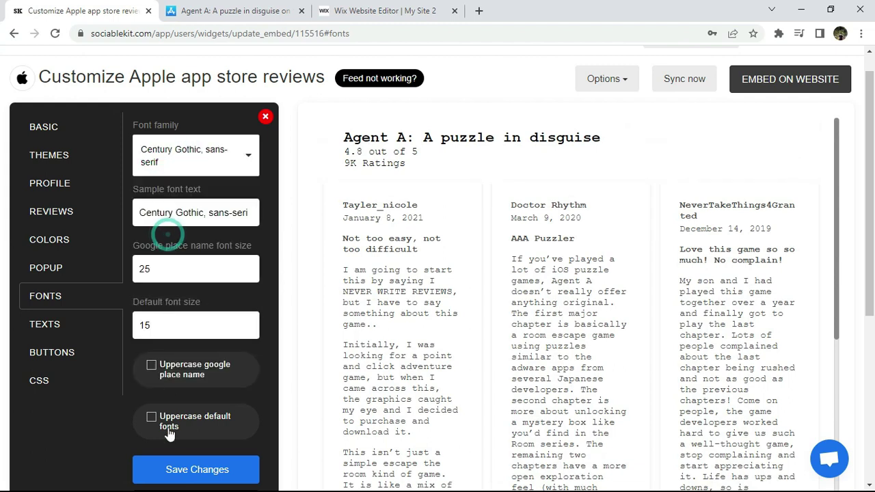
left_click(169, 464)
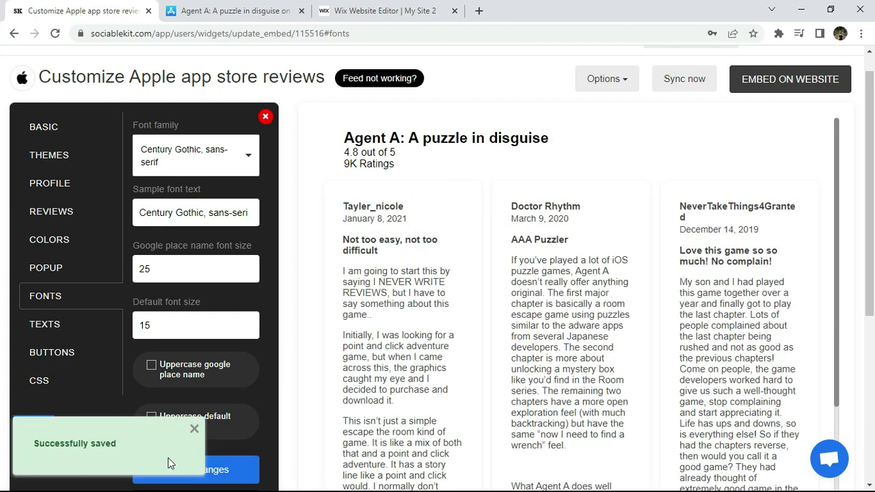
- Copy the current button background color code, and set the button background color to red, #ff0000, in the widget's button settings
left_click(54, 327)
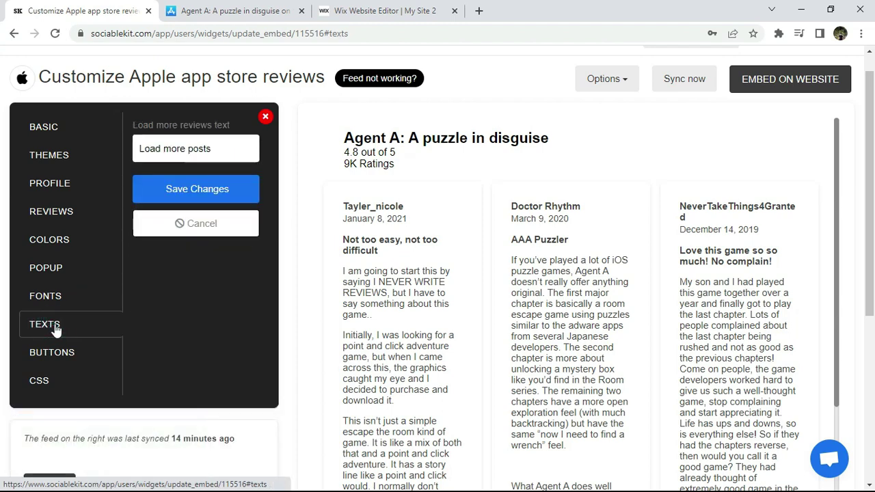
left_click(52, 352)
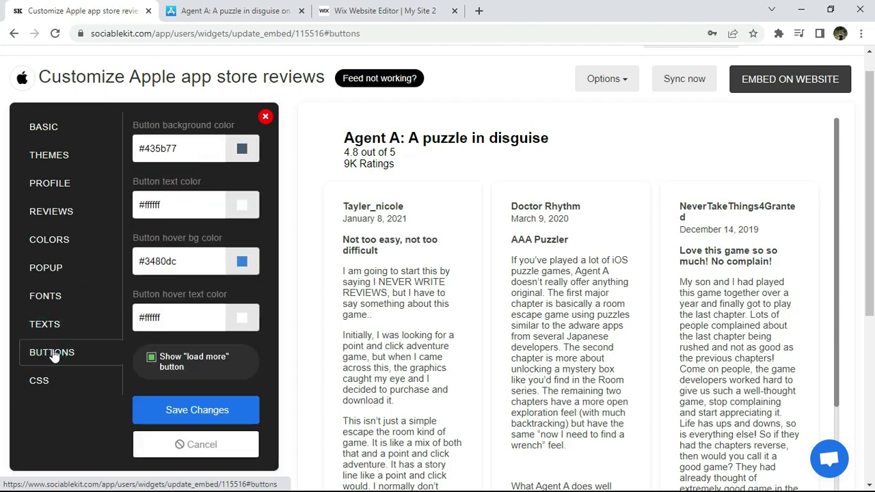
triple_click(203, 141)
key("ctrl+c")
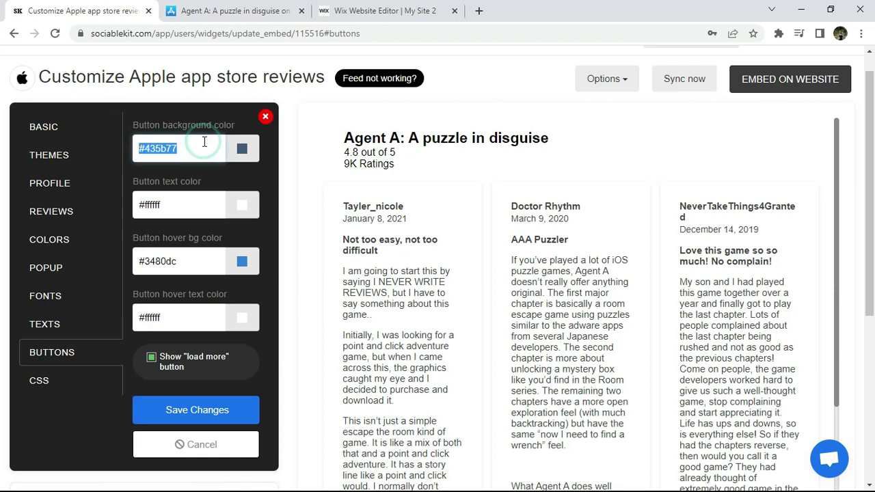
left_click(243, 151)
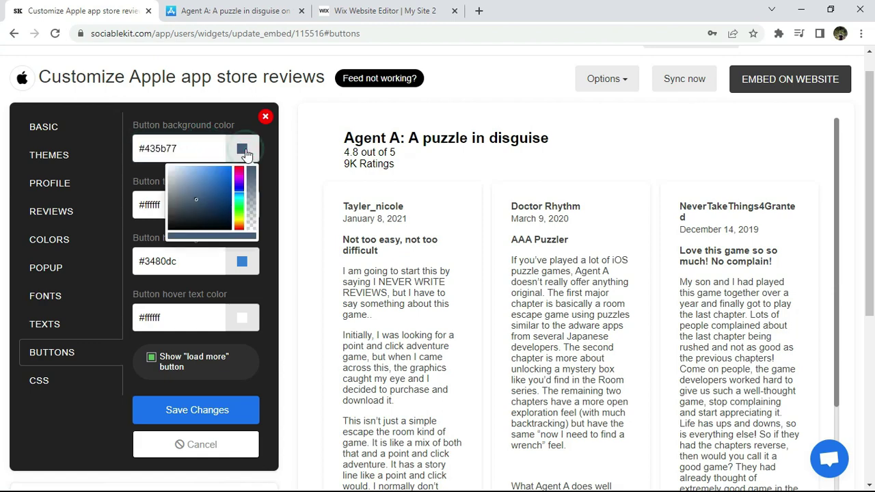
left_click(242, 165)
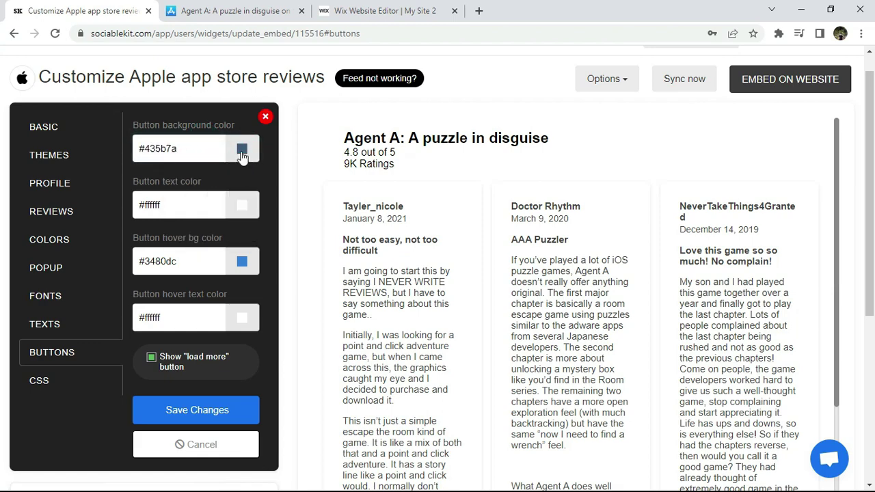
left_click(243, 157)
left_click(239, 170)
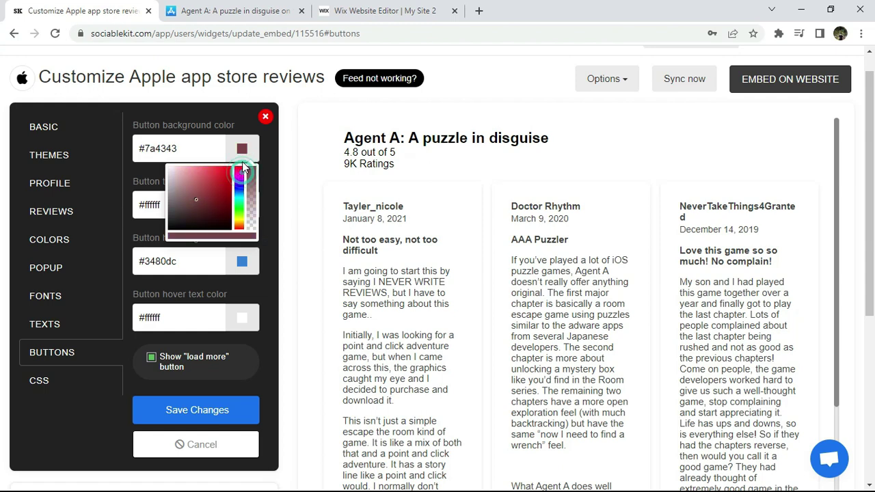
left_click_drag(230, 168, 263, 150)
left_click(269, 152)
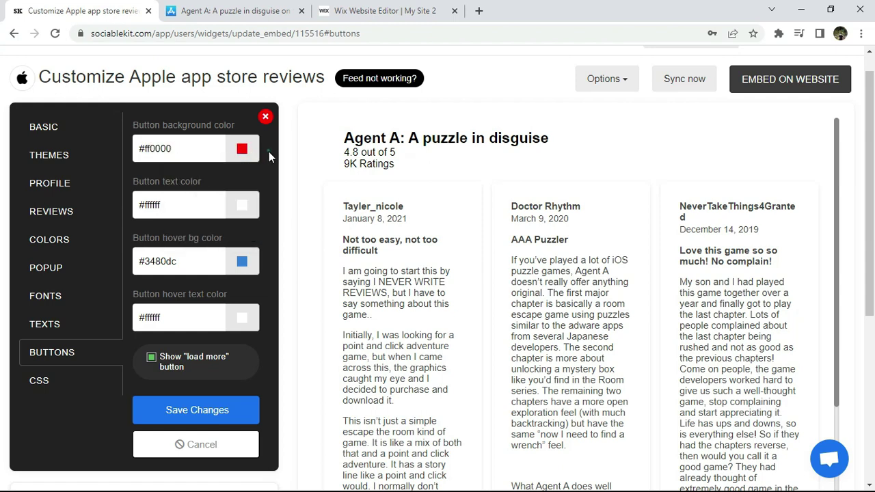
- Set the button text color to blue, #0032ff, and save the button changes
left_click(247, 205)
left_click_drag(240, 225, 239, 244)
left_click(224, 239)
left_click(268, 215)
left_click(196, 409)
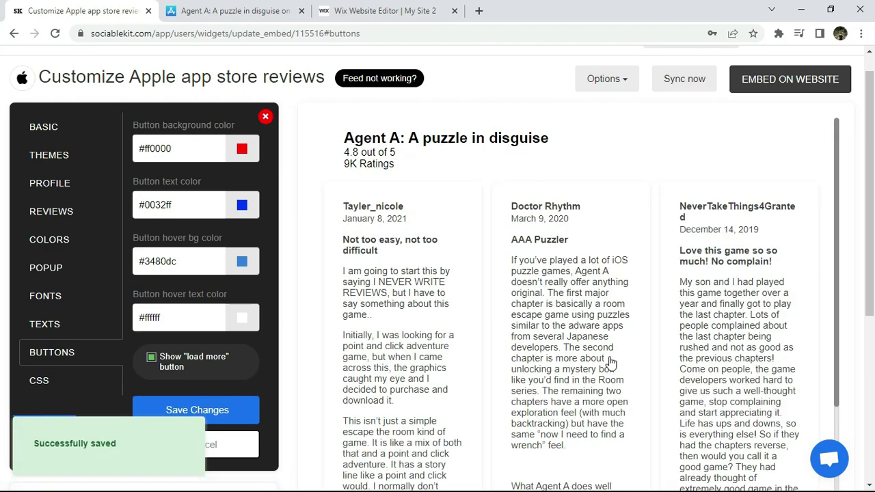
- Examine the load more button below the reviews in the preview and load more posts with it
scroll(835, 136, "down", 5)
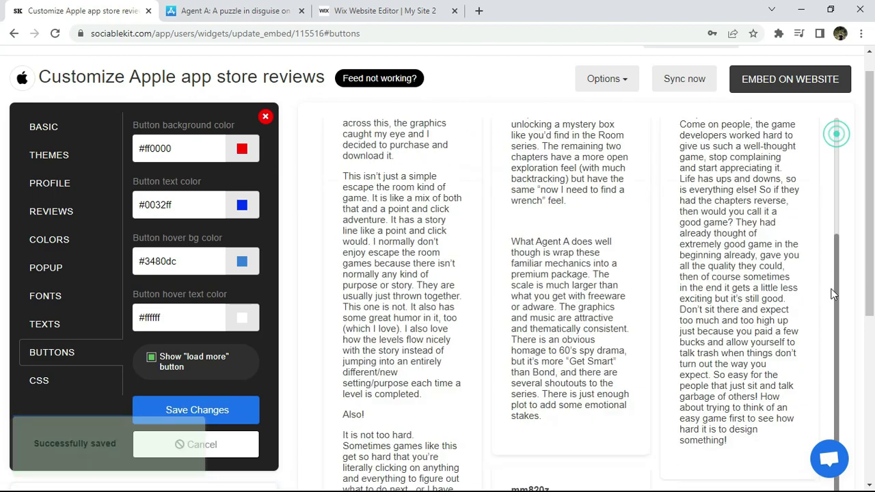
scroll(868, 415, "down", 4)
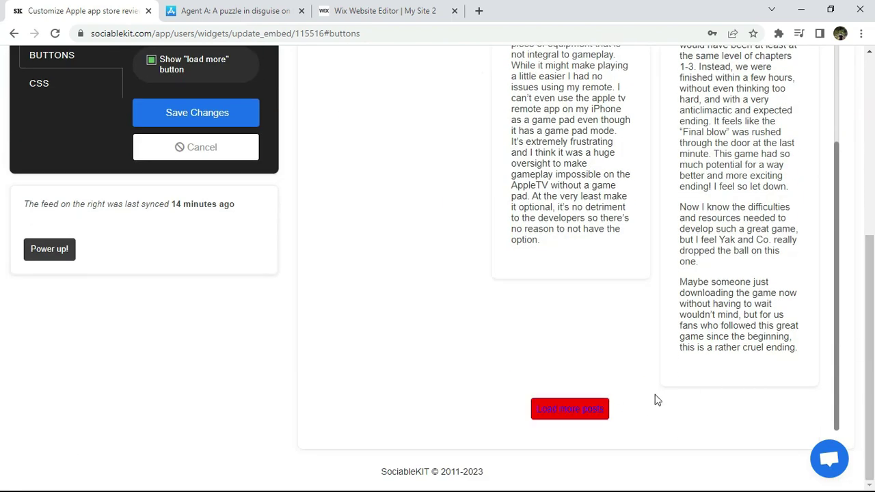
left_click(567, 409)
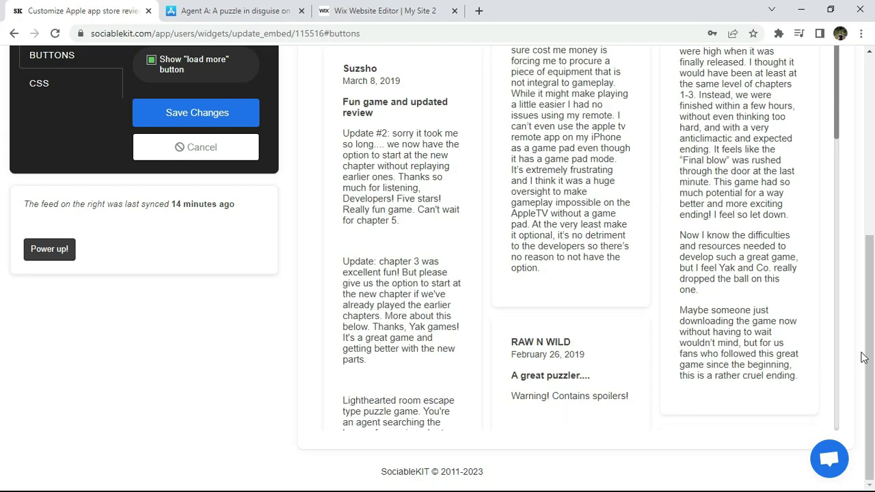
- Restore the button background color to #435b77 and the button text color to #ffffff, and save the button changes
scroll(786, 205, "up", 5)
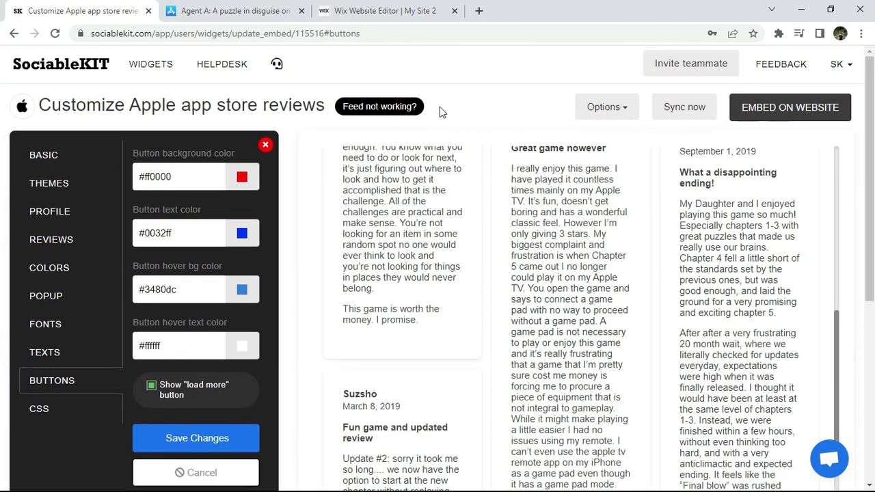
key("ctrl+v")
left_click(199, 174)
triple_click(191, 233)
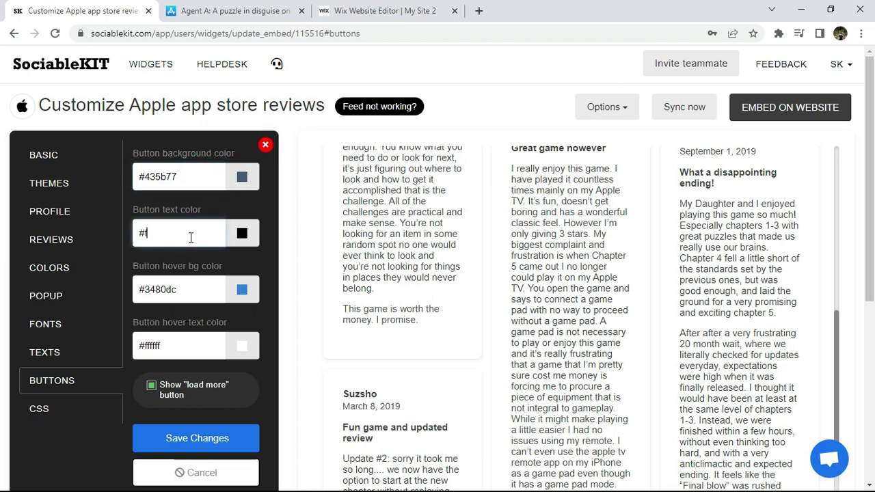
left_click(187, 430)
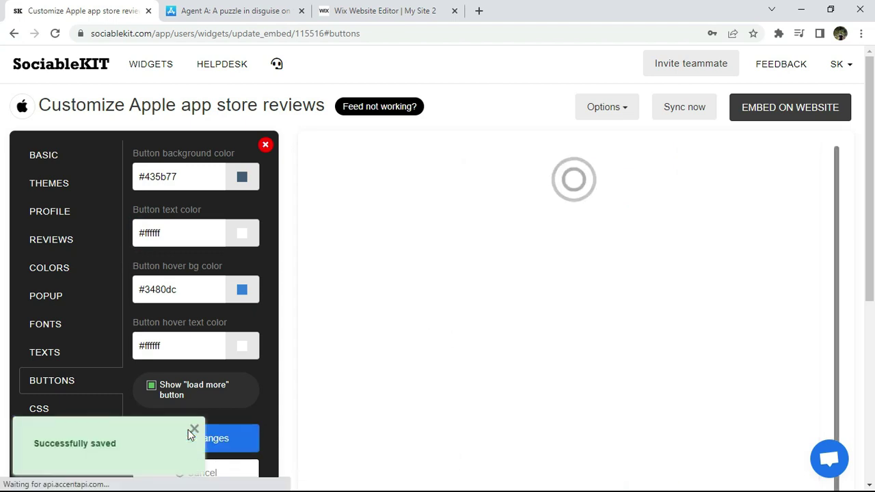
- Choose Wix as the website builder for embedding, copy the widget's link, and switch to the Wix Website Editor
left_click(71, 404)
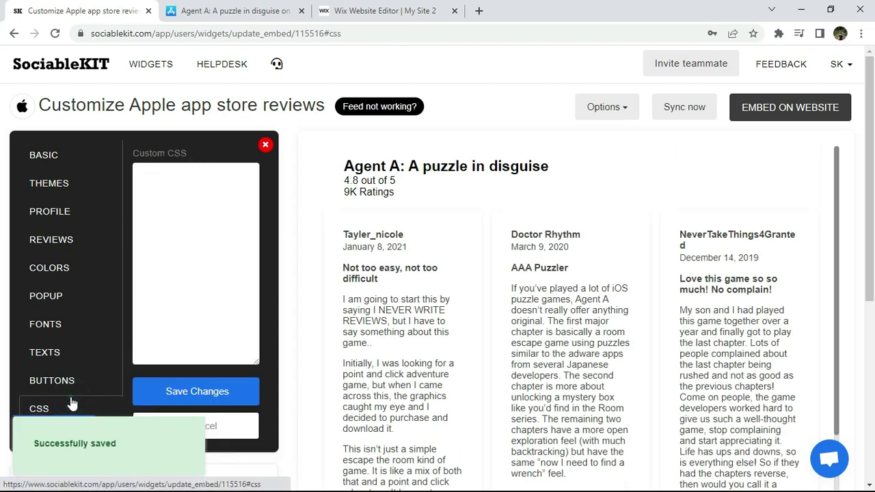
left_click(74, 167)
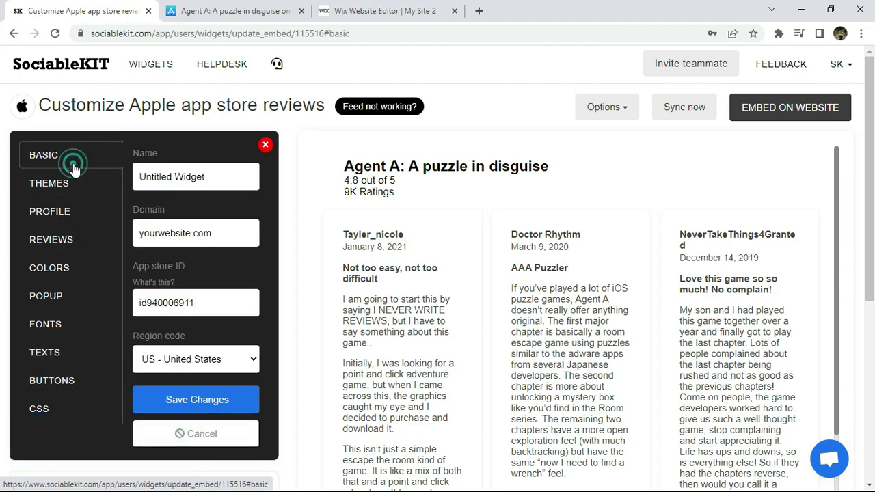
left_click(805, 111)
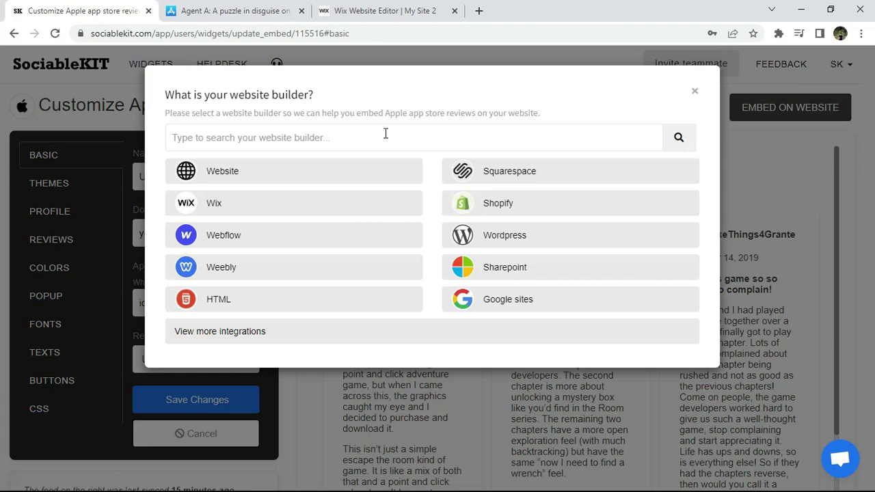
left_click(211, 207)
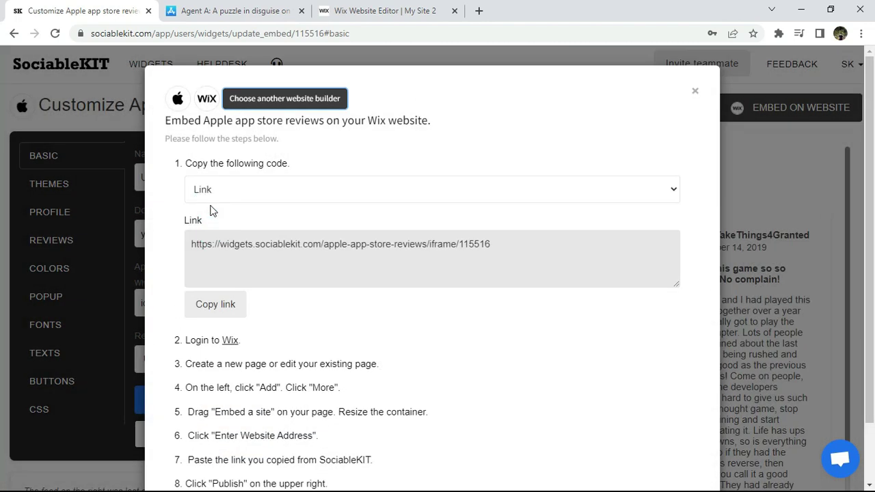
left_click(221, 308)
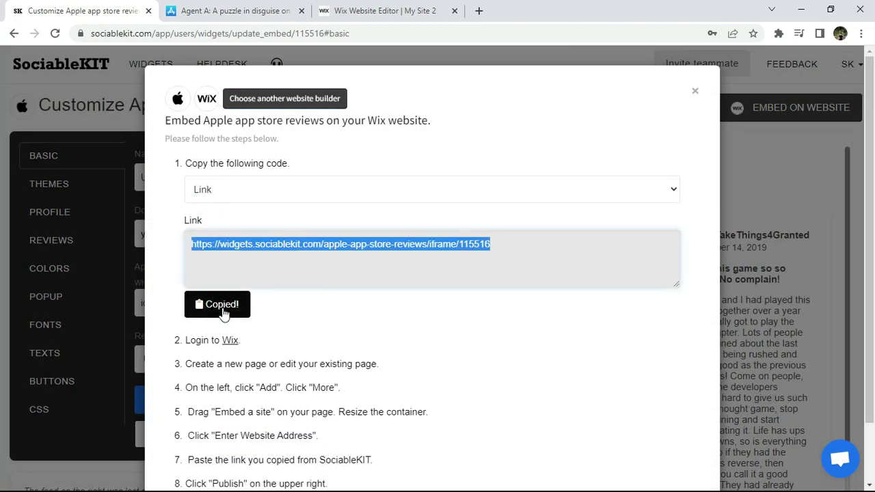
left_click(374, 14)
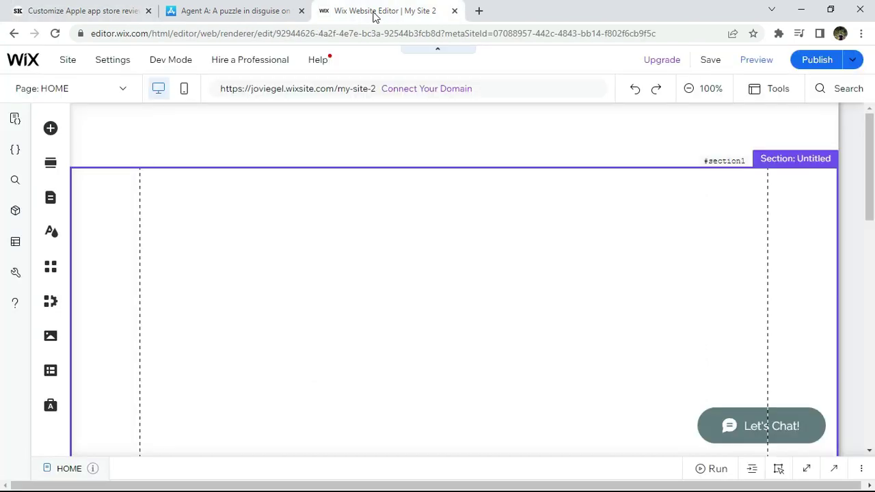
- Add an Embed a site element to the home page and set its website address to the copied widget link
left_click(50, 130)
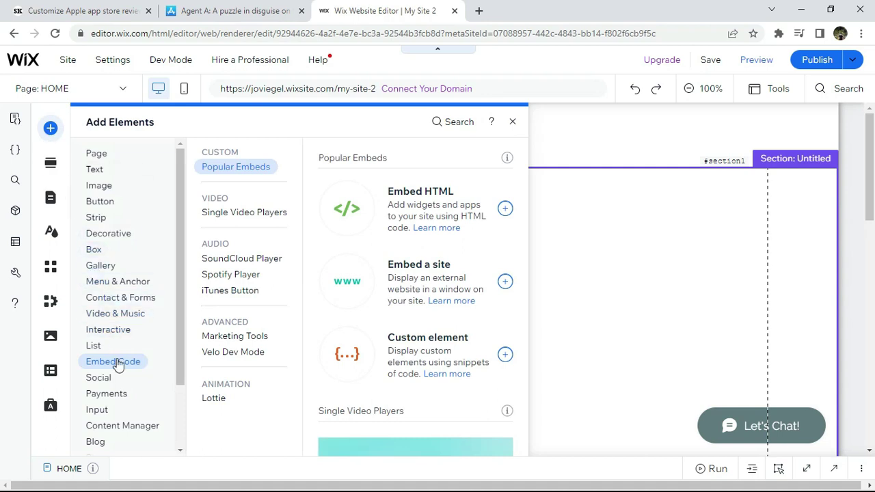
left_click(427, 267)
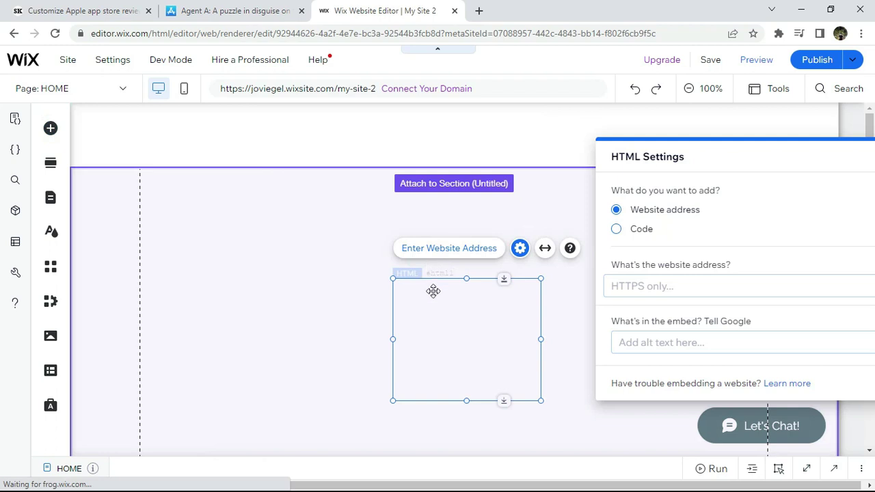
left_click(665, 279)
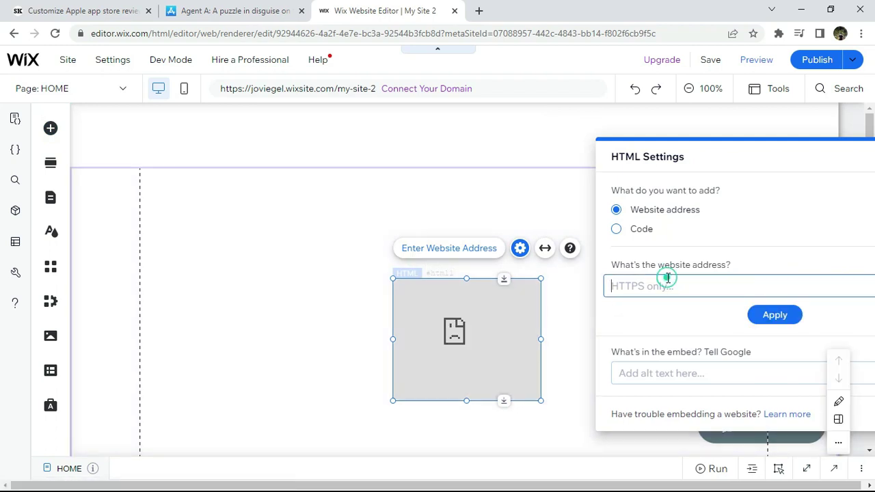
key("ctrl+v")
left_click(776, 318)
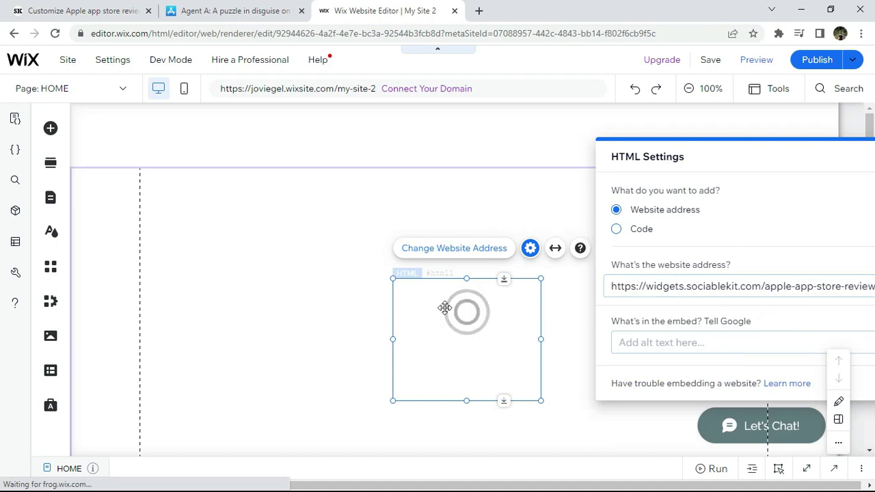
- Move the embedded widget to the upper-left corner of the section's content area, widen it to the full content width, and extend its height
left_click_drag(353, 258, 190, 191)
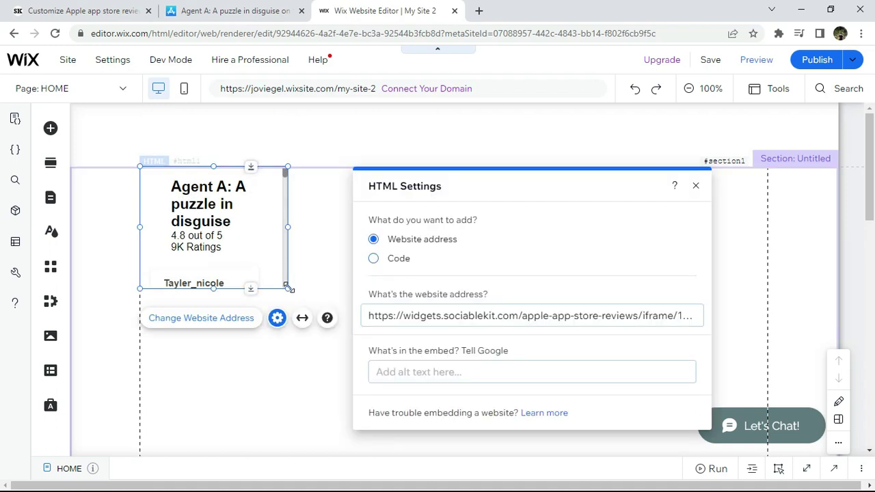
left_click(696, 187)
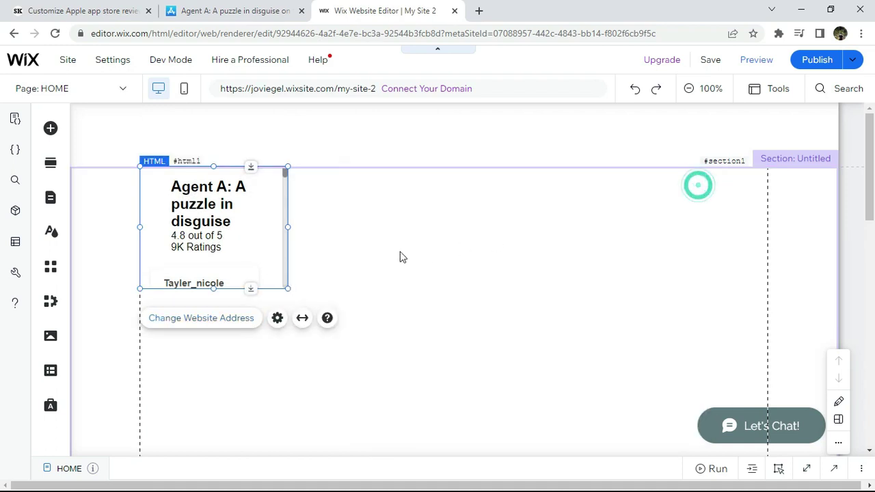
left_click_drag(287, 287, 768, 400)
left_click_drag(868, 154, 871, 239)
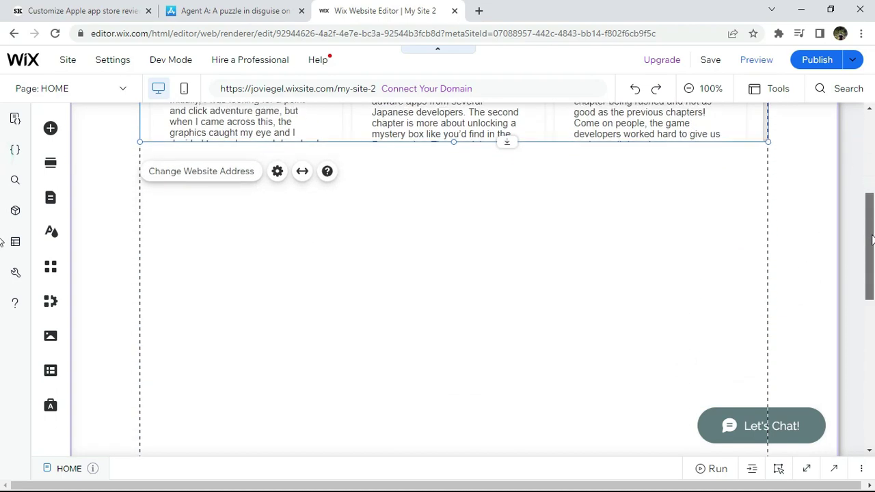
left_click_drag(457, 223, 456, 463)
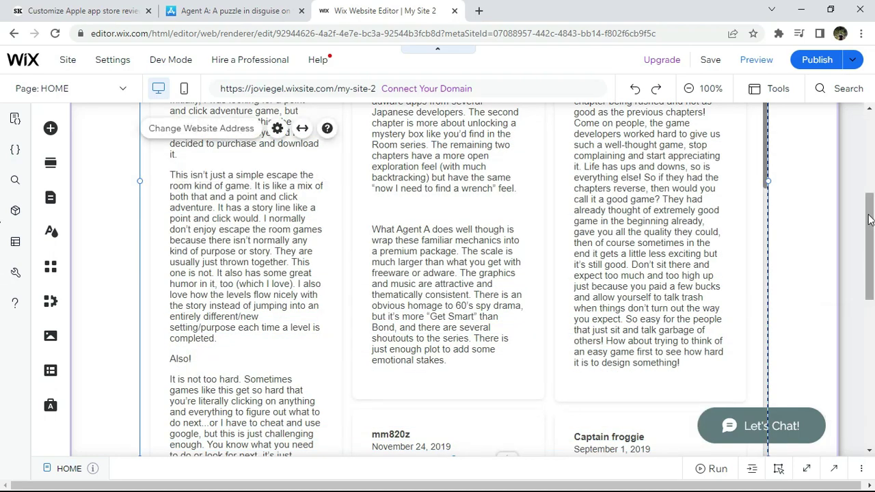
- Publish the Wix site and open the live site
left_click_drag(870, 221, 870, 112)
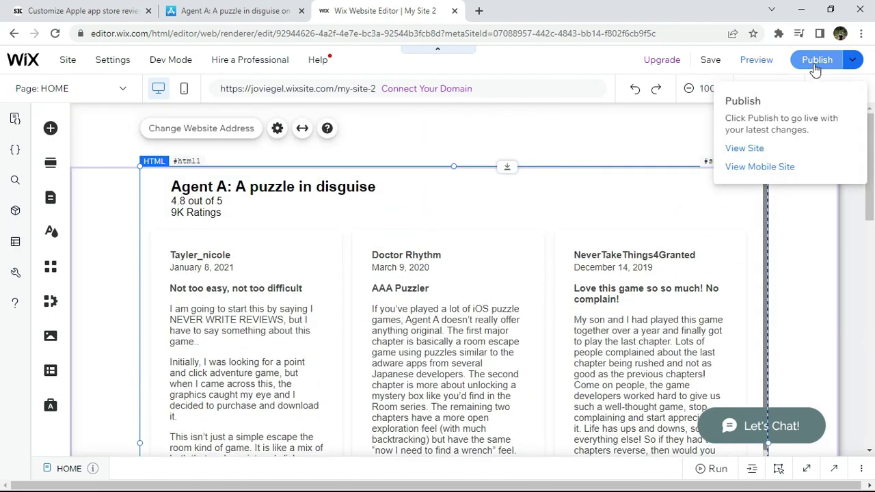
left_click(814, 63)
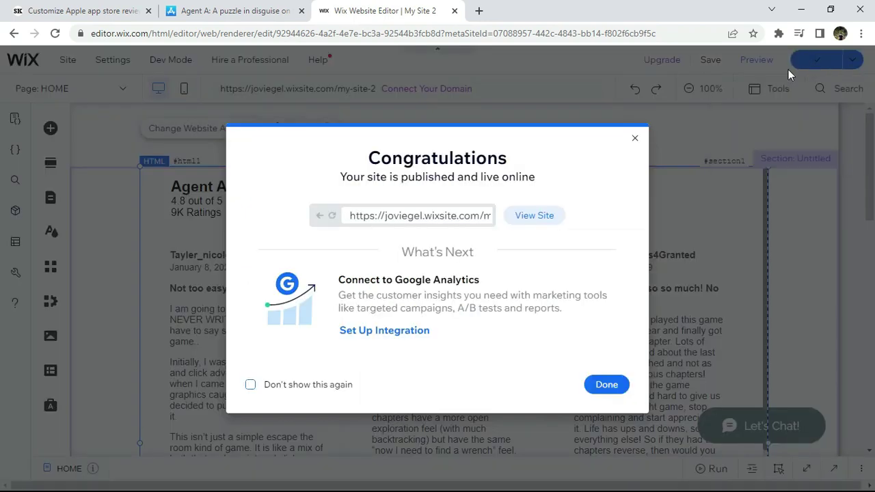
left_click(524, 220)
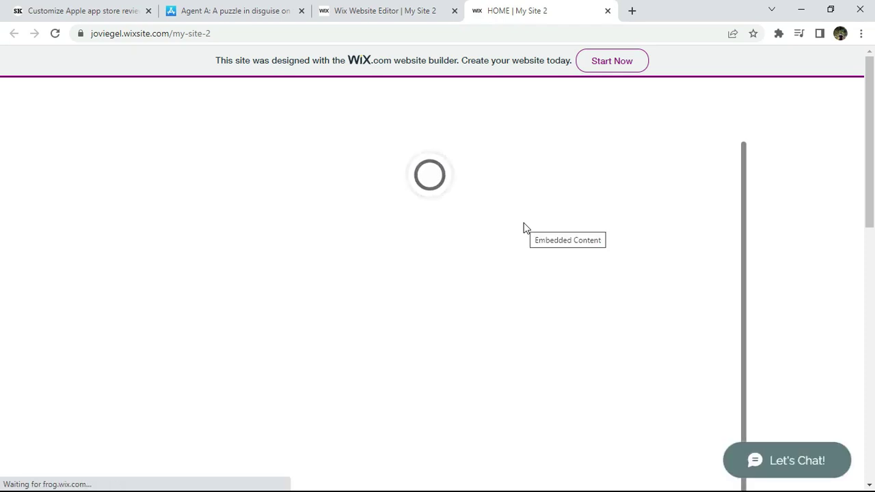
- Examine the embedded Agent A reviews widget on the live page, viewing its reviews from beginning to end and back
scroll(1, 130, "down", 5)
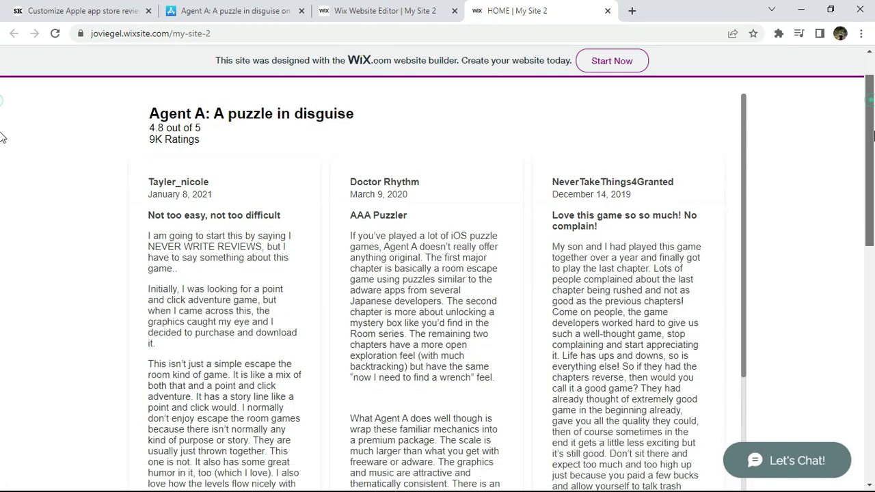
scroll(1, 162, "up", 5)
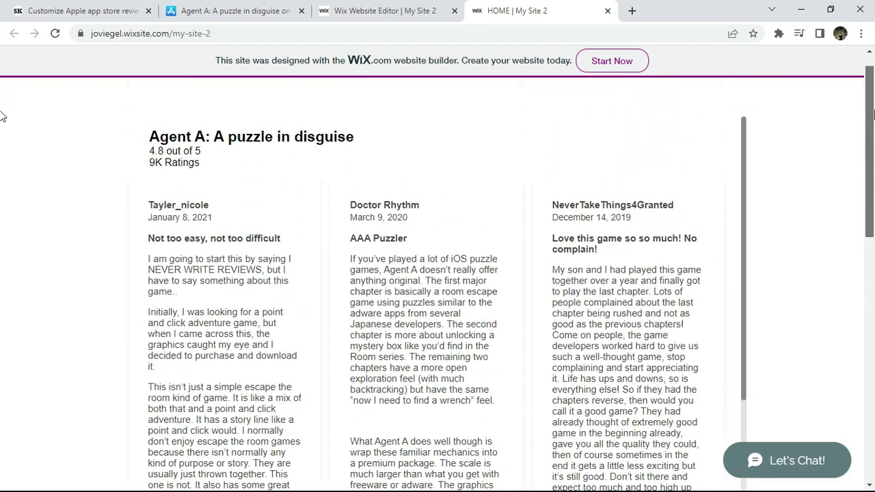
left_click_drag(745, 177, 731, 469)
left_click_drag(737, 412, 742, 136)
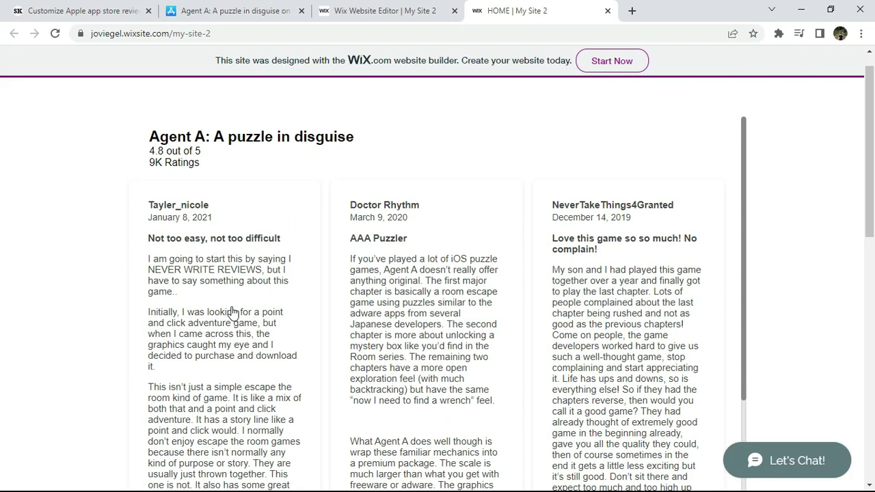
- Open the "Not too easy, not too difficult" review in its popup, browse forward and back through neighbouring reviews, and close the popup
left_click(216, 324)
scroll(872, 171, "down", 2)
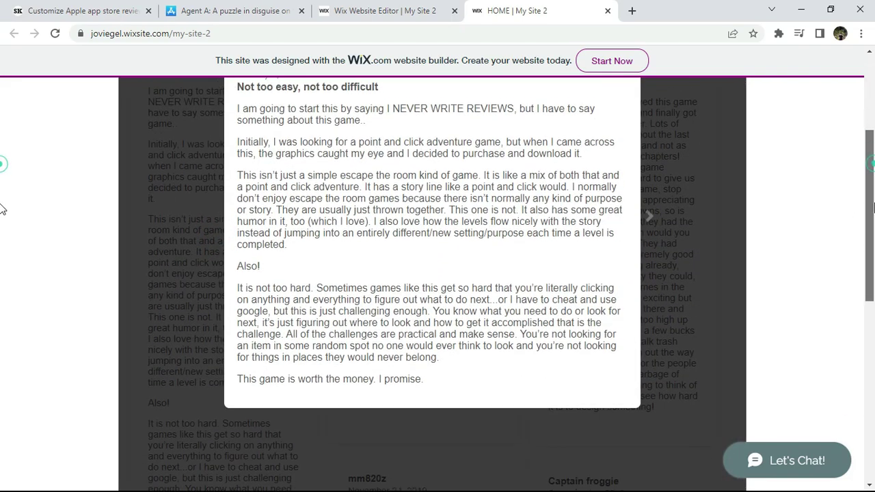
scroll(833, 191, "up", 1)
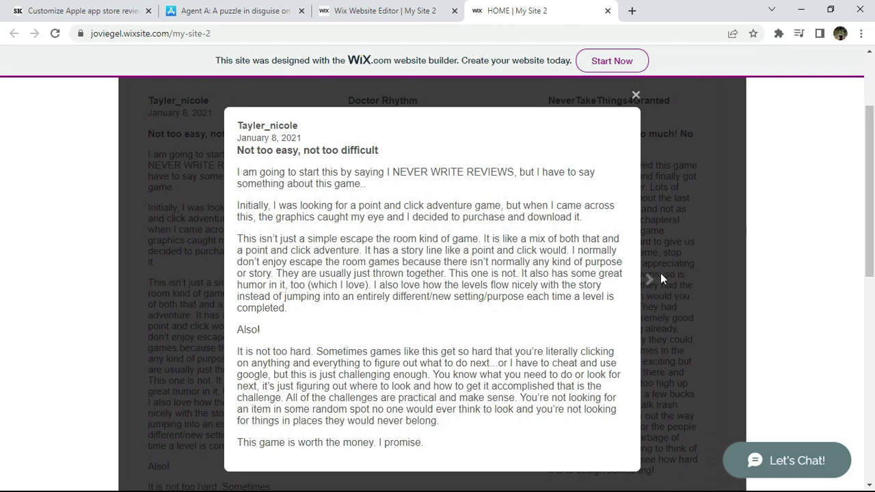
left_click(649, 281)
left_click(650, 285)
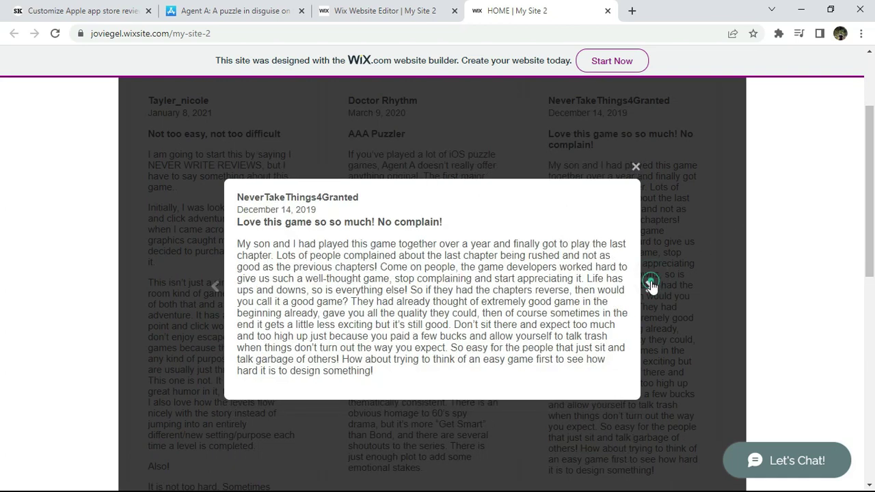
left_click(650, 286)
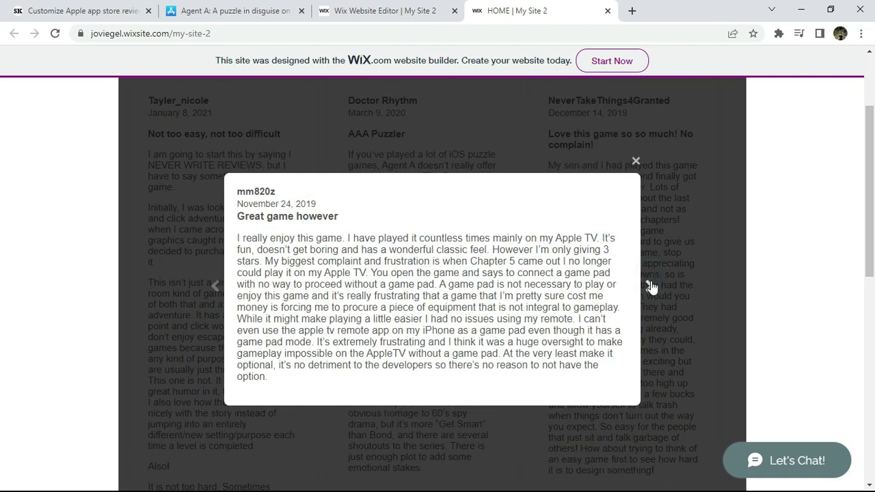
left_click(215, 288)
left_click(215, 287)
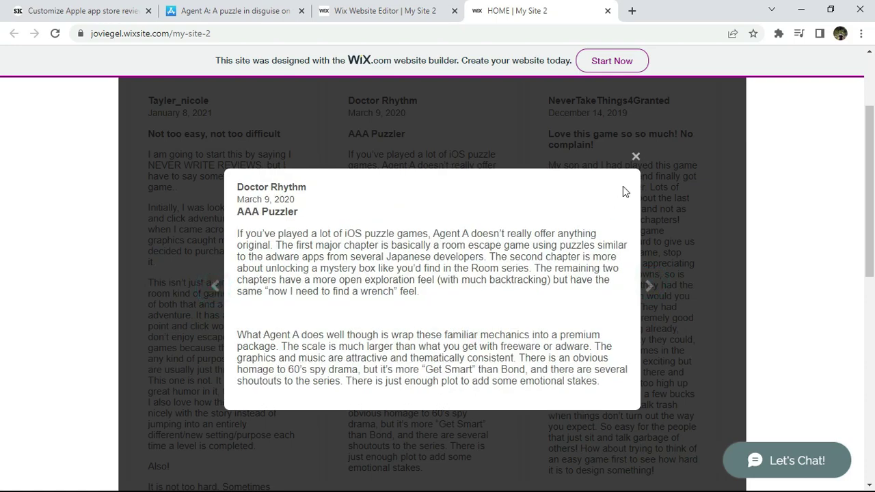
left_click(635, 159)
scroll(636, 161, "up", 3)
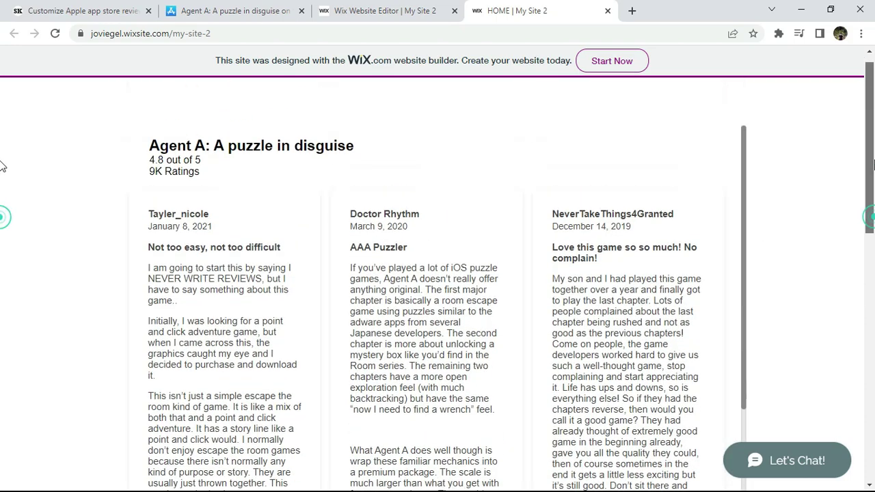